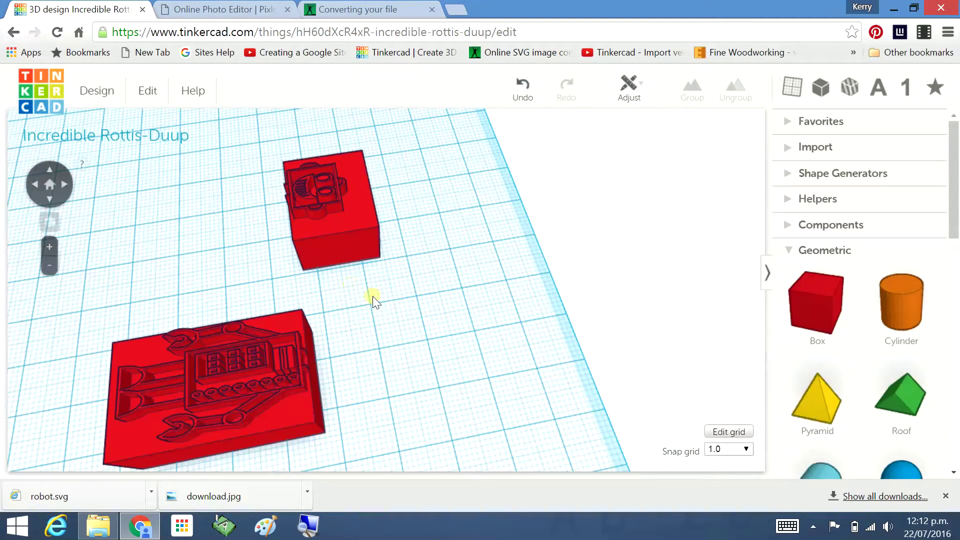
Move the small robot box down-right and the large robot plate up-left, apart on the workplane
left_click_drag(338, 211, 426, 357)
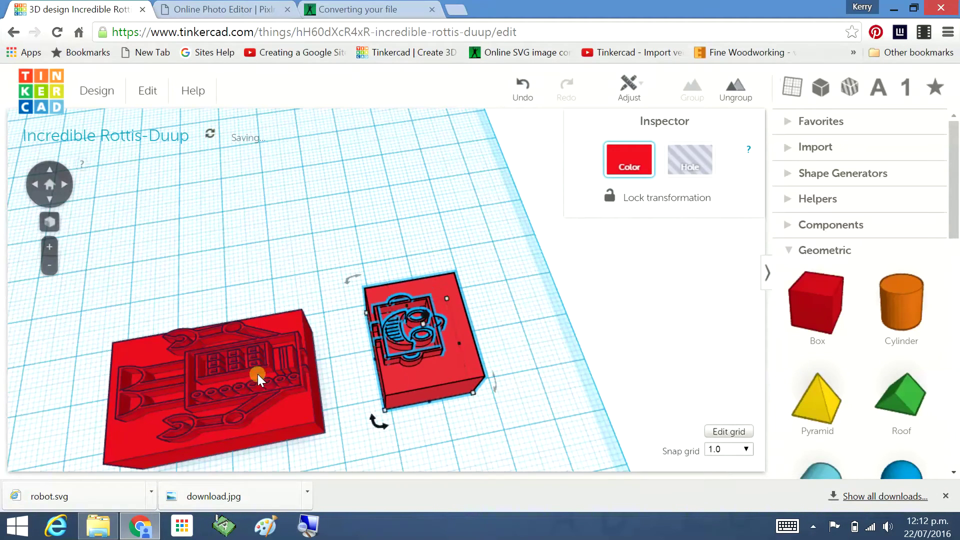
left_click_drag(257, 374, 147, 293)
left_click_drag(456, 339, 475, 271)
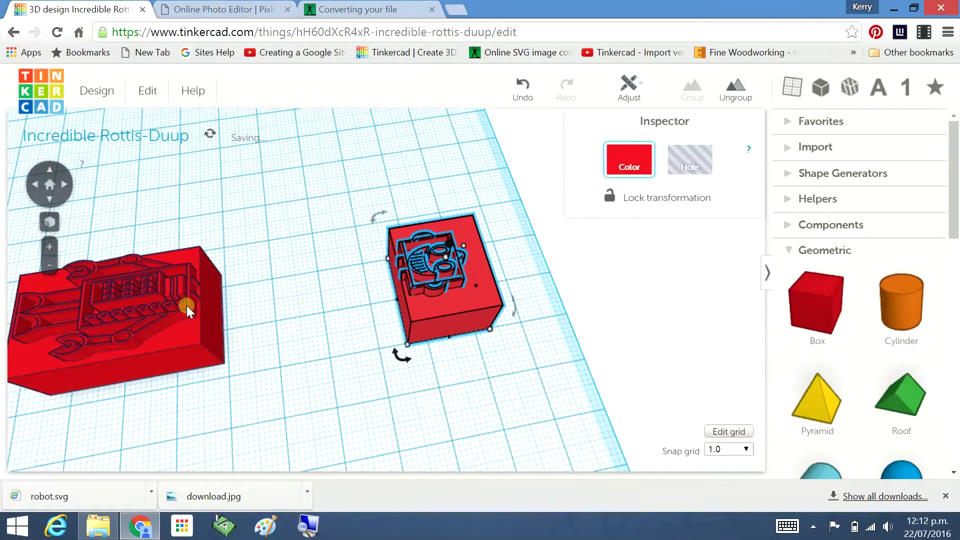
left_click_drag(182, 305, 121, 324)
right_click_drag(177, 414, 454, 317)
Shift the large robot plate slightly left and up
scroll(455, 321, "up", 5)
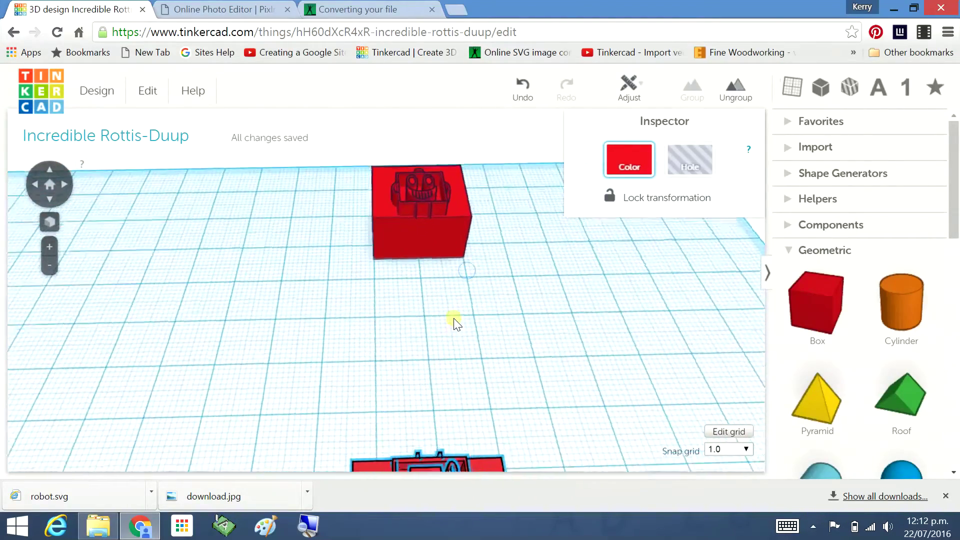
scroll(448, 328, "down", 5)
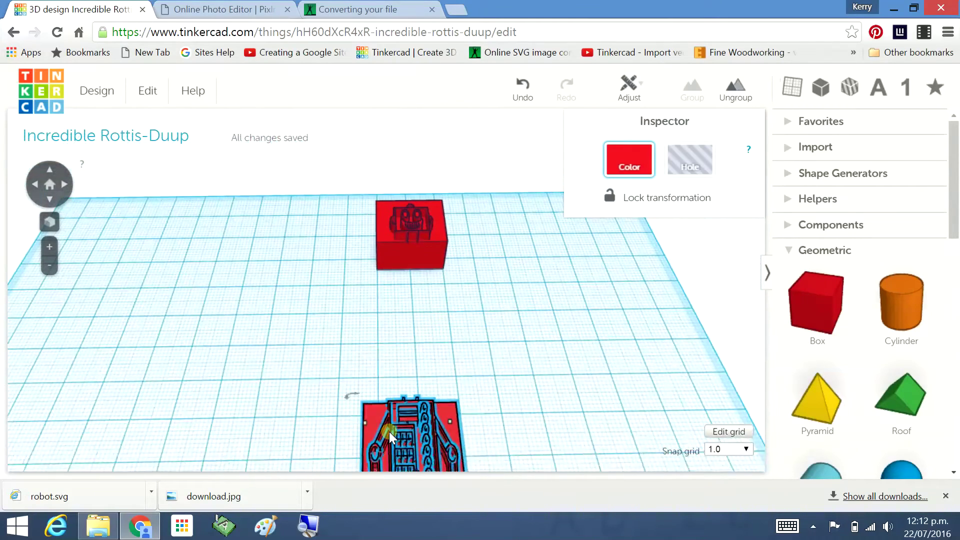
left_click(410, 418)
left_click_drag(410, 408, 403, 400)
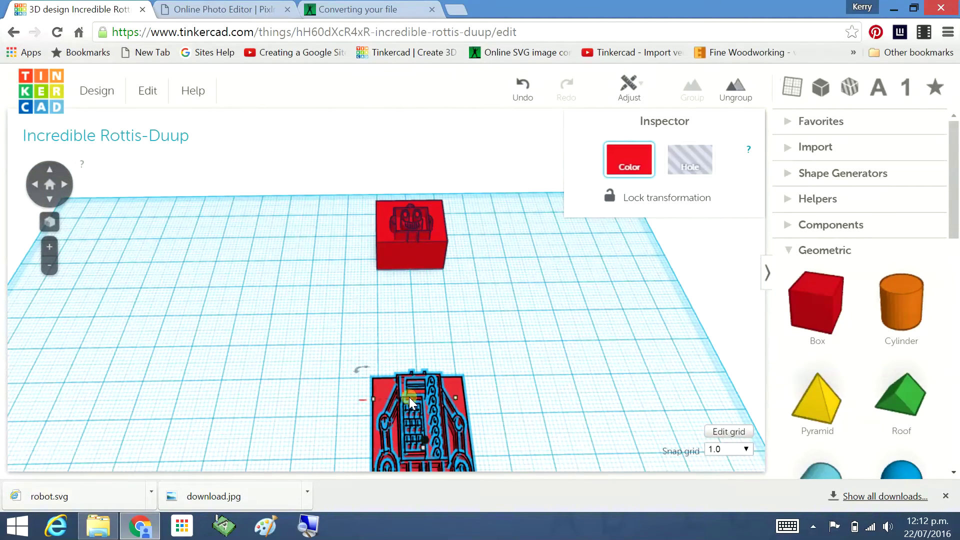
left_click(582, 313)
Select the small robot box and robot plate and align them on their centres
left_click(421, 236)
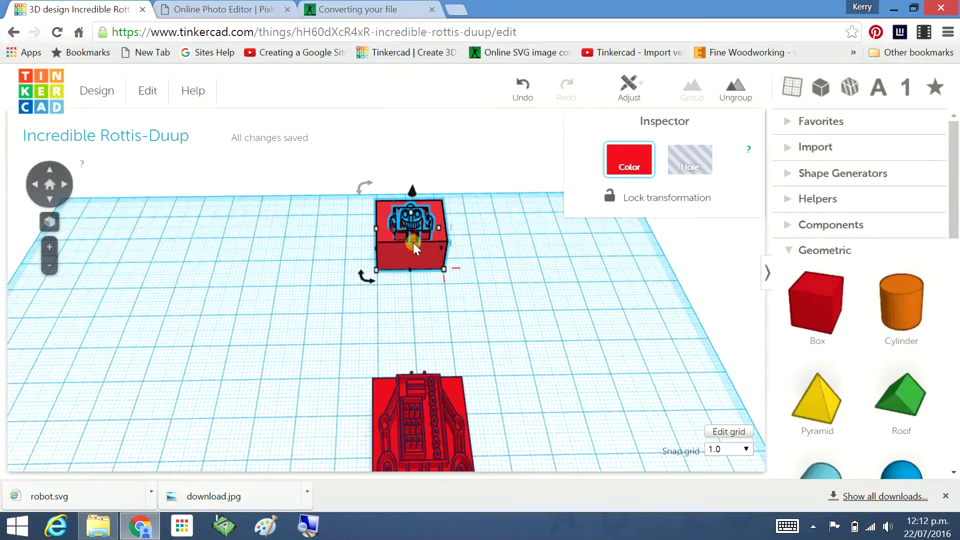
left_click(426, 414, "shift")
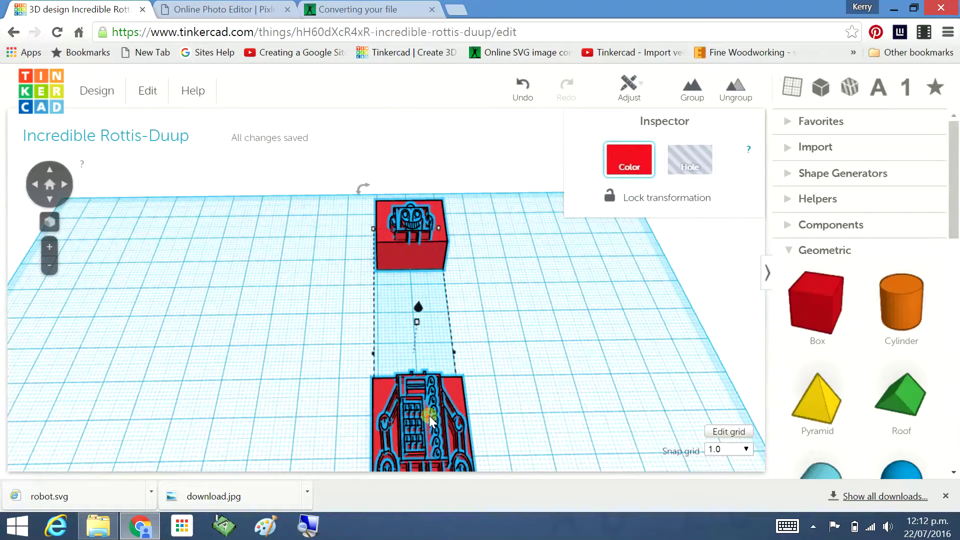
left_click(626, 88)
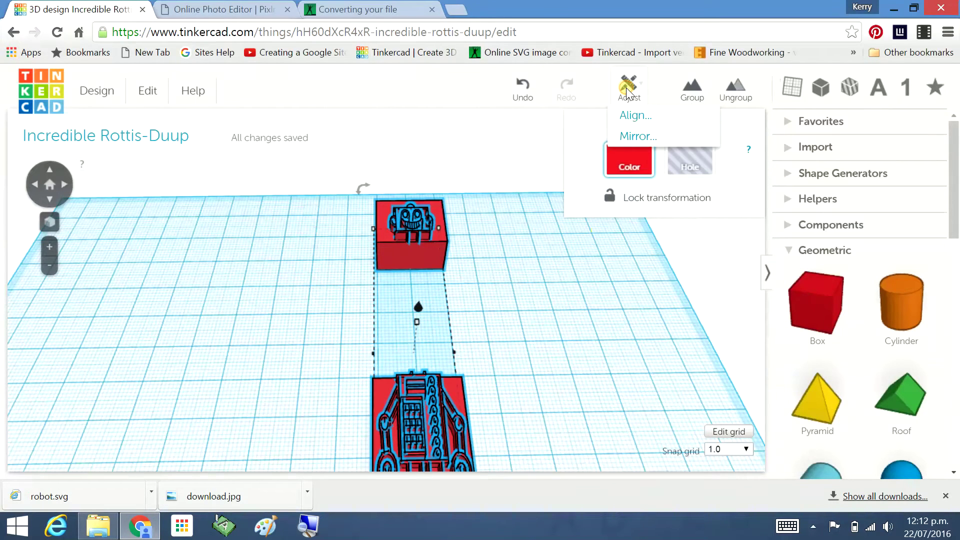
left_click(630, 119)
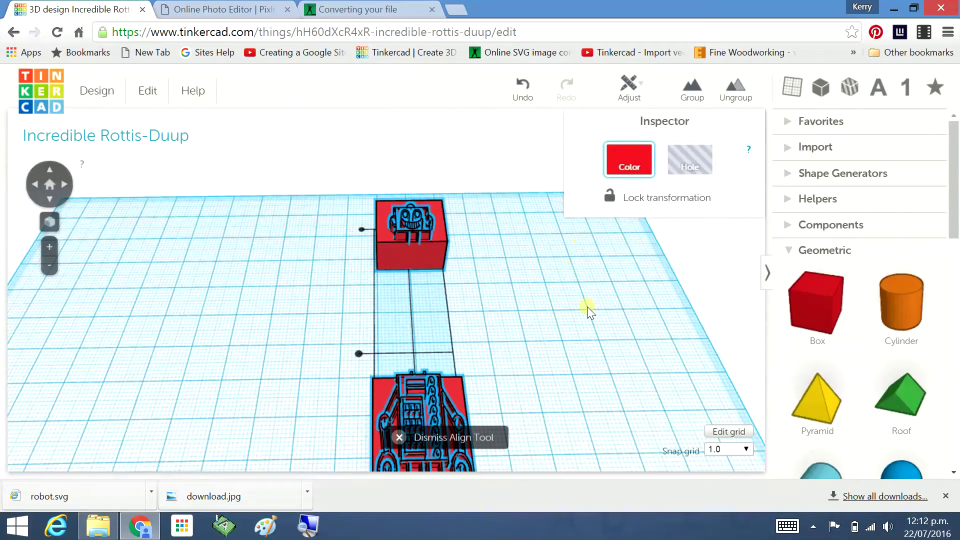
right_click_drag(490, 328, 32, 278)
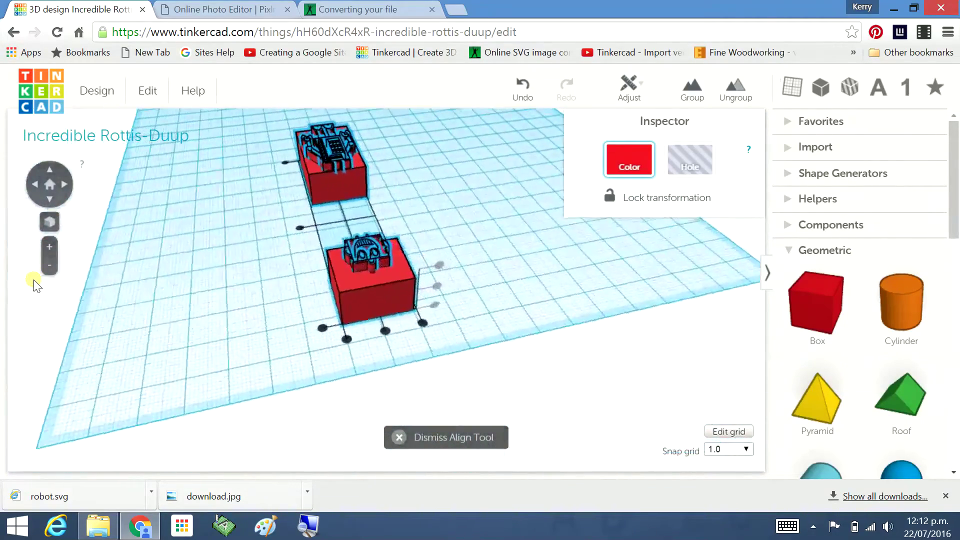
left_click(384, 330)
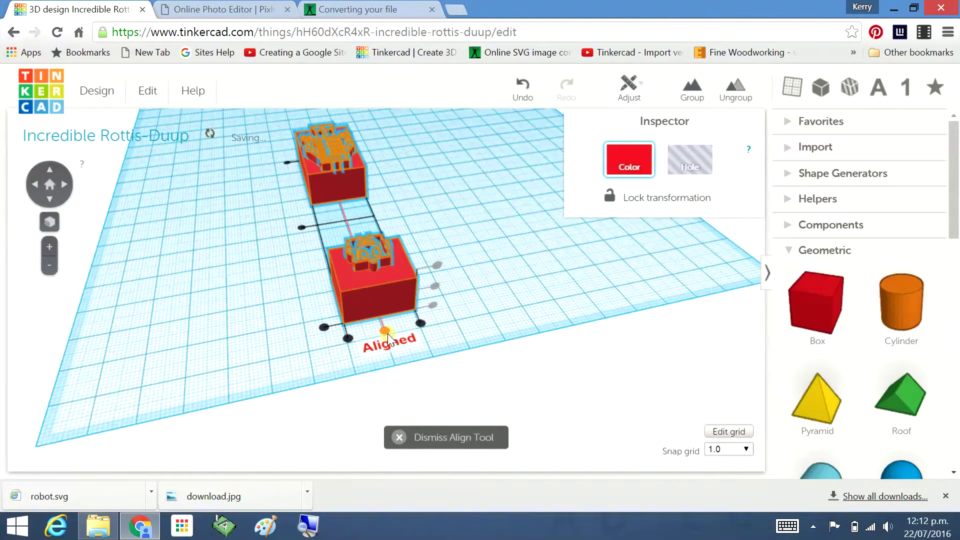
left_click(561, 280)
right_click_drag(517, 297, 555, 307)
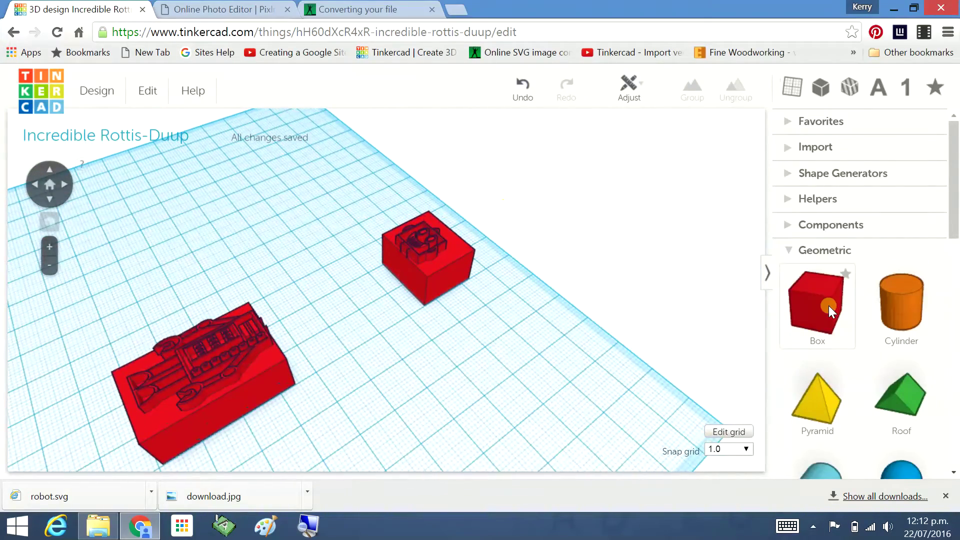
Add a new box and resize it to 11 × 11 mm and 4 mm tall
left_click_drag(794, 324, 460, 402)
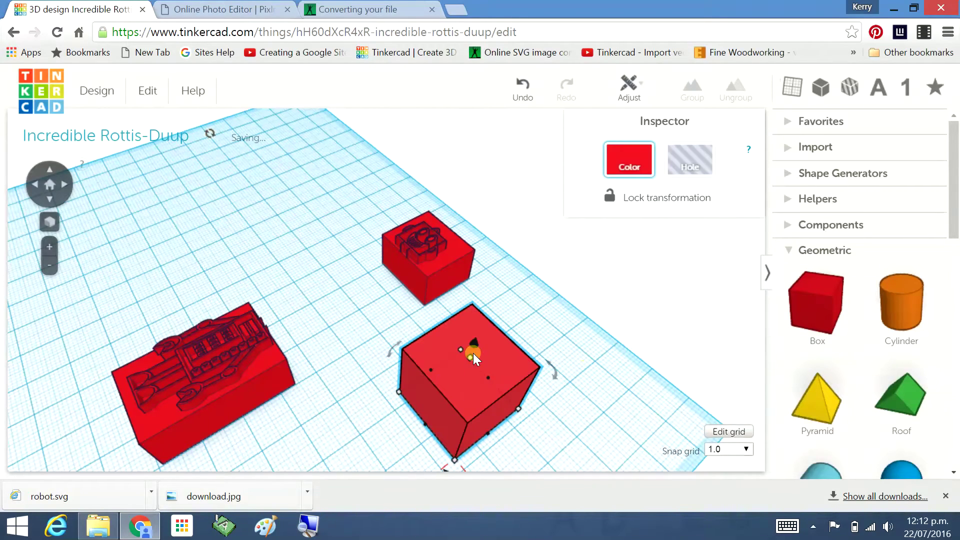
right_click_drag(621, 385, 550, 382)
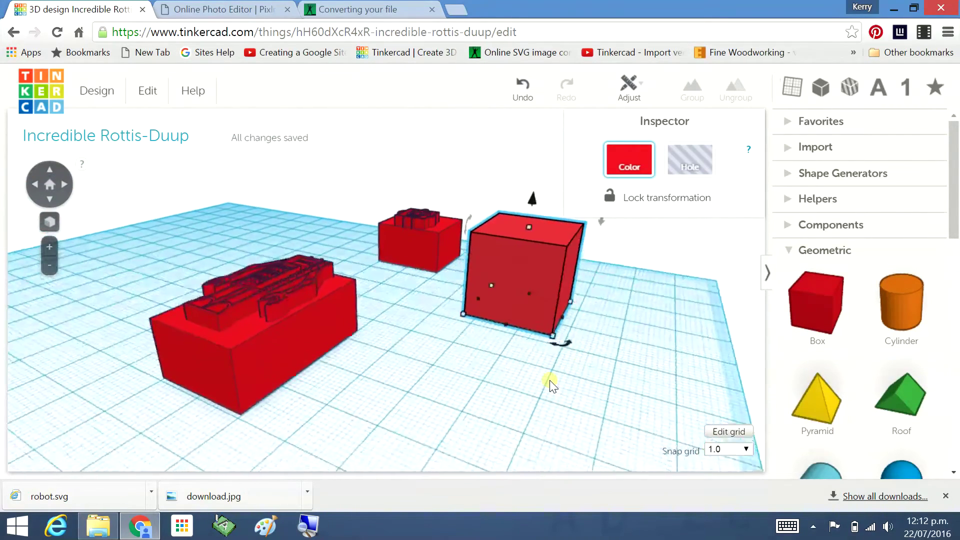
left_click_drag(528, 224, 516, 284)
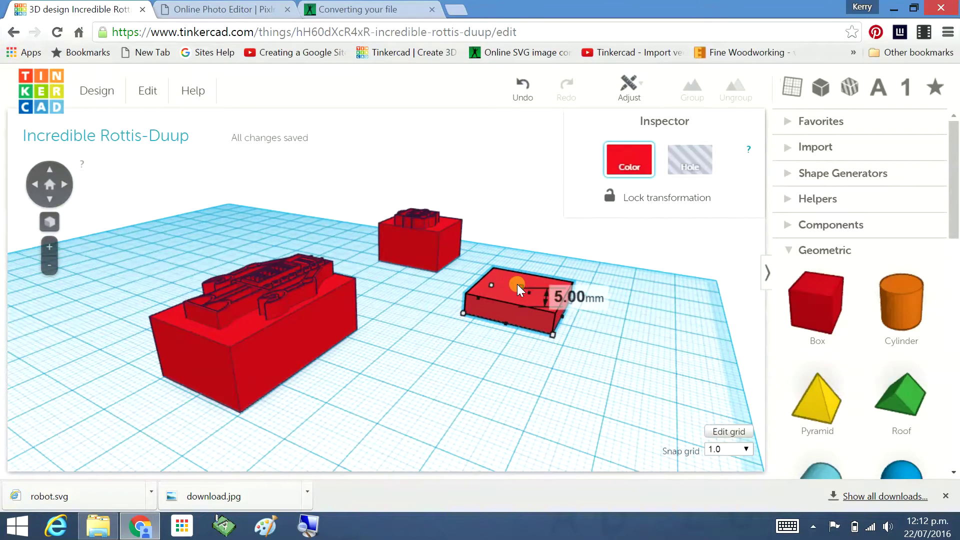
mouse_move(557, 335)
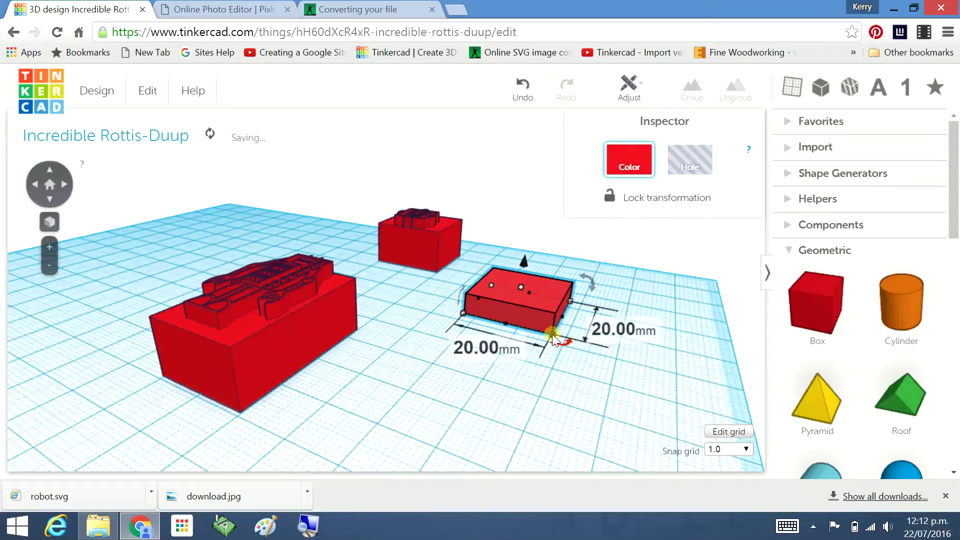
left_click_drag(552, 333, 519, 309)
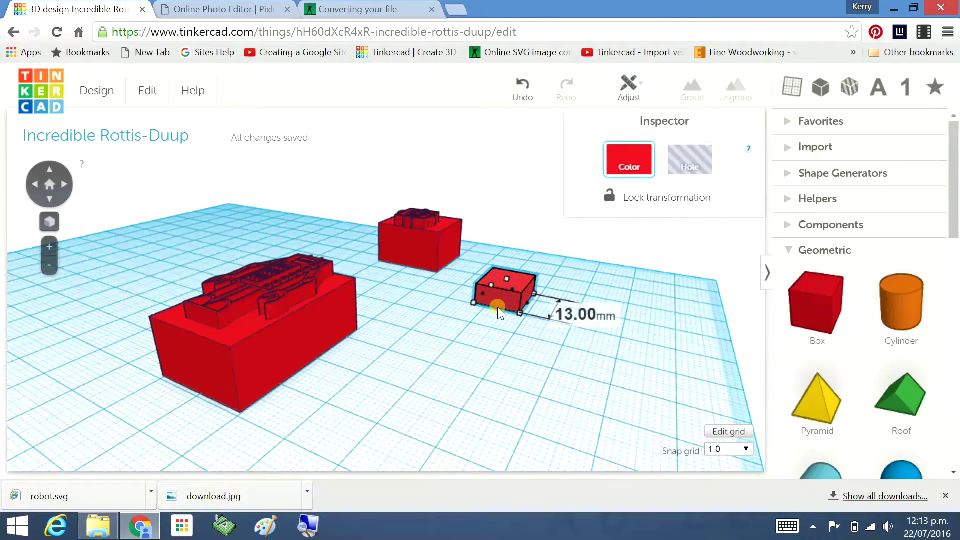
Move the small flat box across the workplane near the other objects
left_click_drag(497, 307, 507, 279)
left_click(599, 334)
right_click_drag(504, 290, 423, 301)
left_click_drag(422, 301, 364, 342)
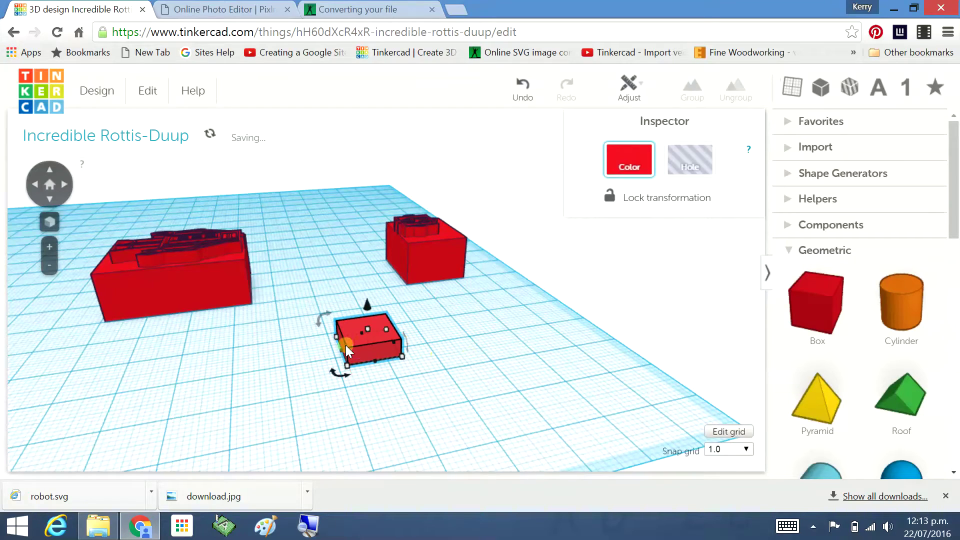
Lift the small box 4 mm off the workplane and reposition it
right_click_drag(432, 396, 492, 270)
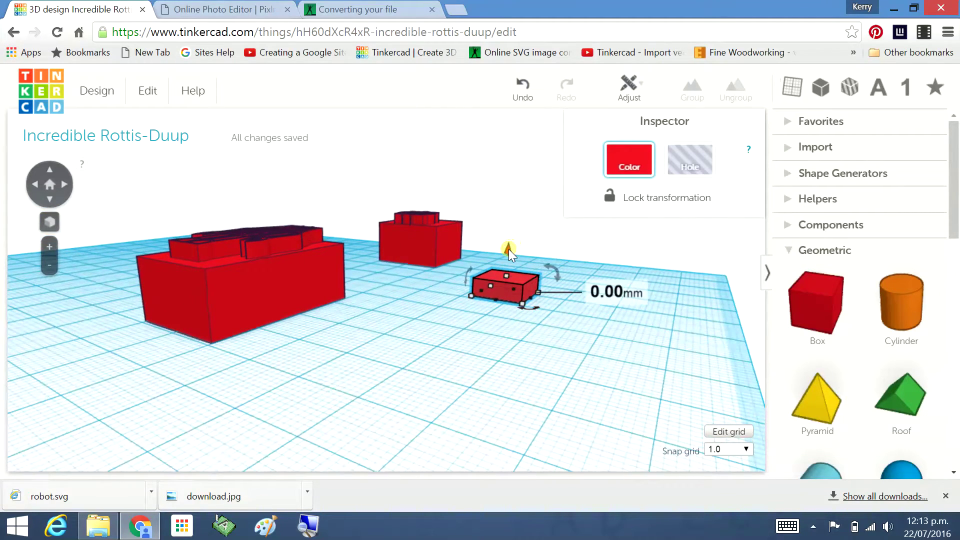
left_click(338, 254)
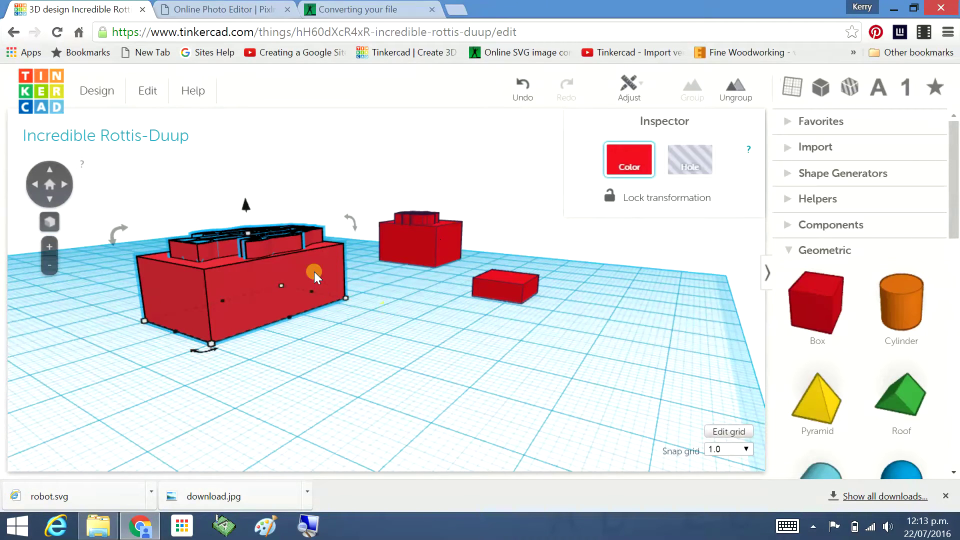
left_click(507, 287)
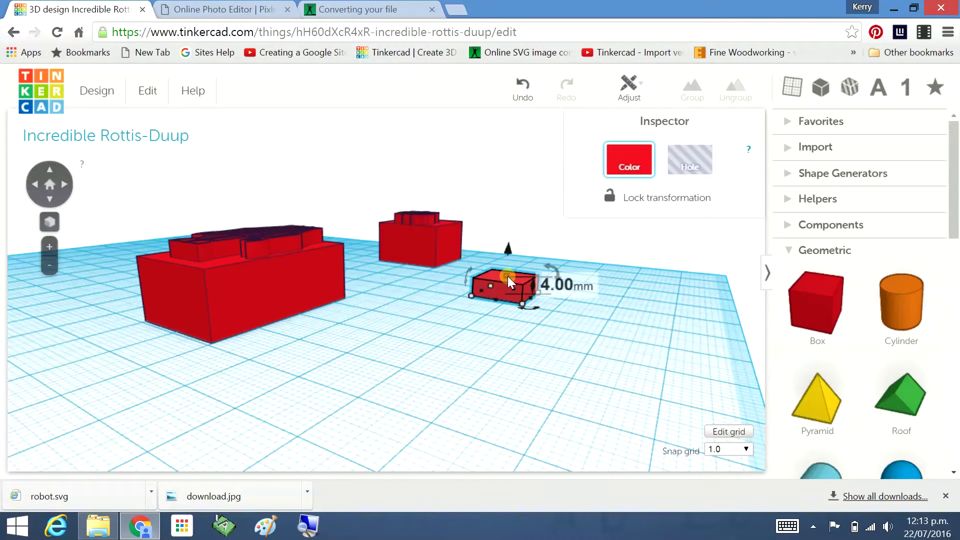
left_click_drag(509, 248, 508, 236)
left_click_drag(501, 271, 507, 298)
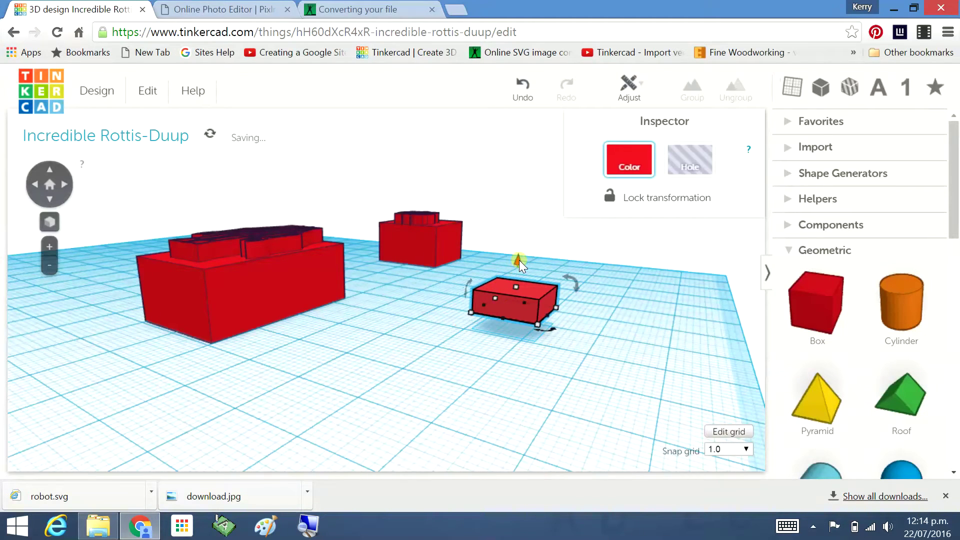
Raise the small box back to 4 mm, then select the middle robot box
left_click_drag(520, 258, 518, 268)
left_click(508, 338)
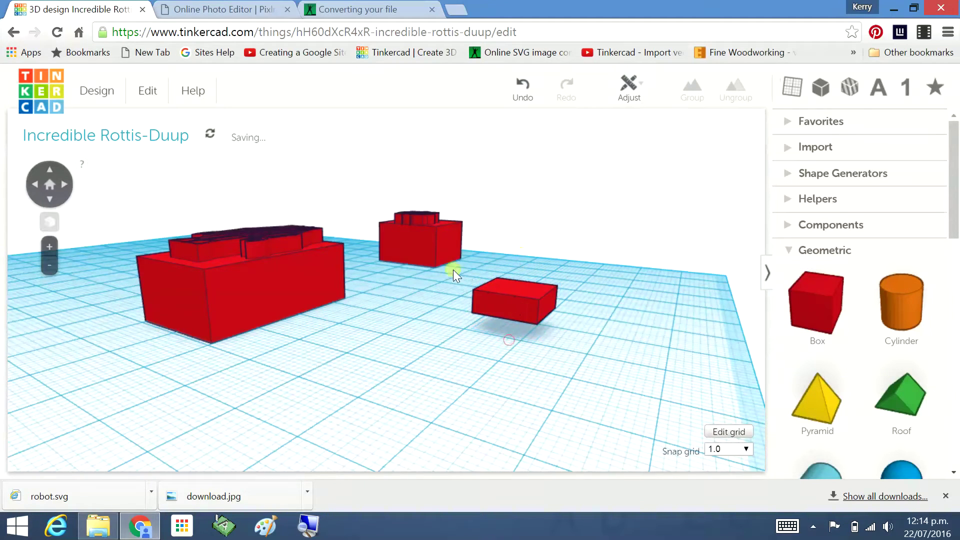
left_click(517, 305)
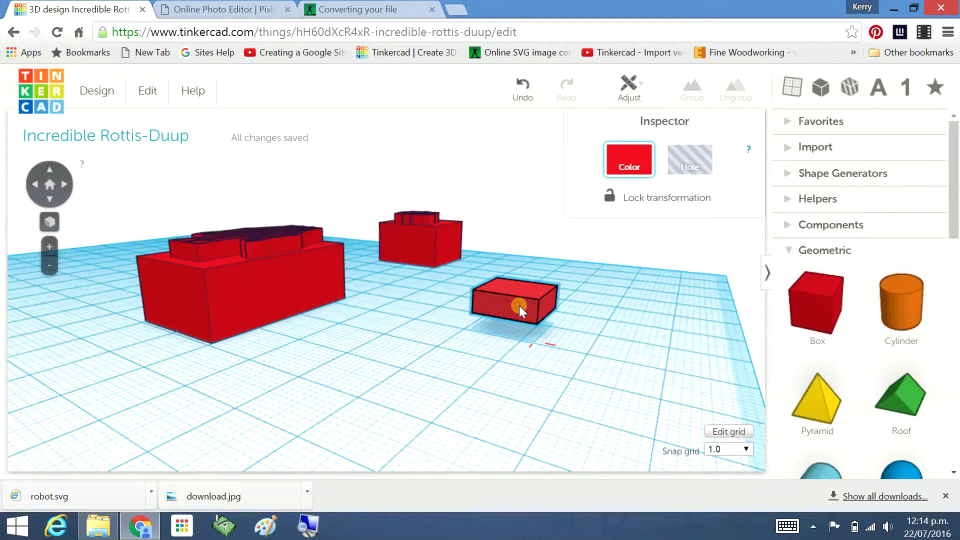
left_click(436, 244)
Place the small box snugly beside the middle robot box
left_click_drag(511, 305, 430, 277)
right_click_drag(470, 331, 457, 252)
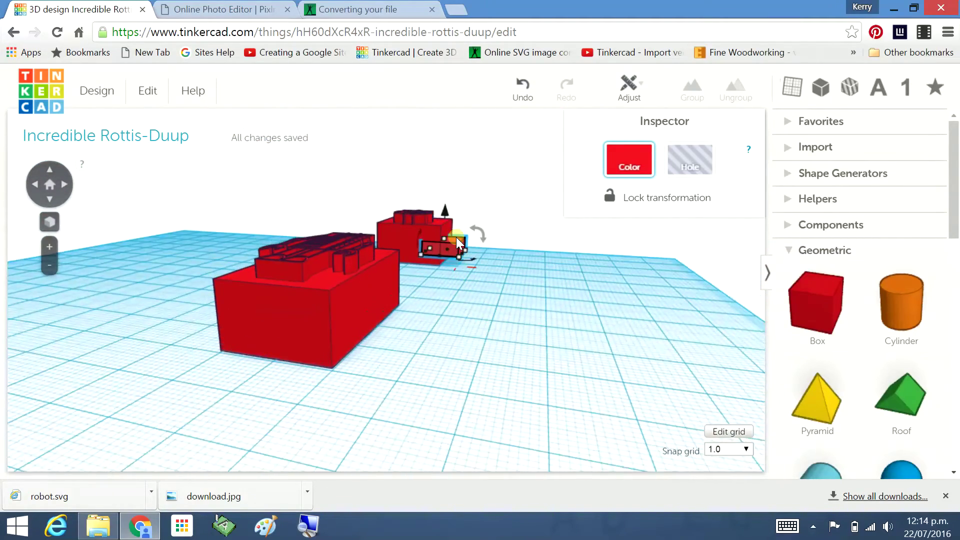
right_click_drag(550, 347, 448, 284)
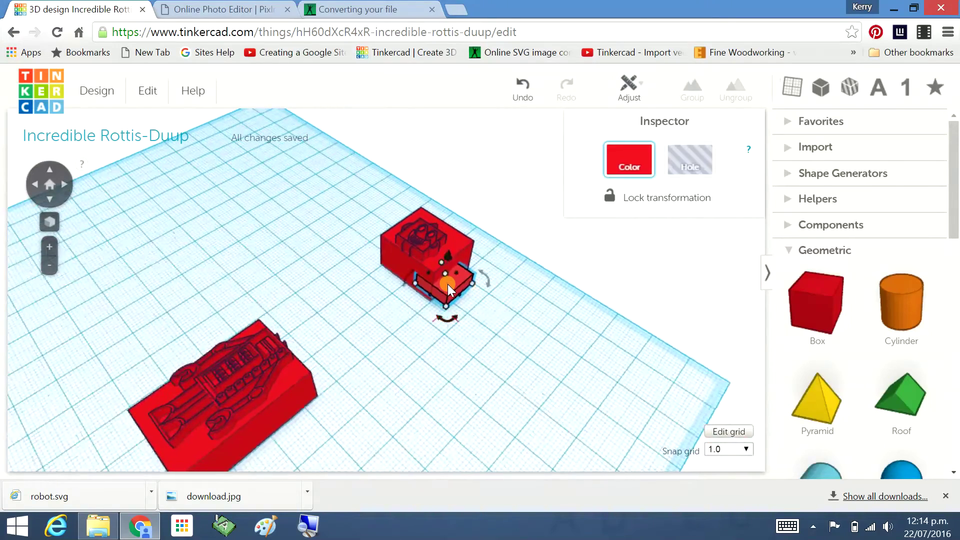
left_click_drag(448, 284, 506, 370)
right_click_drag(594, 368, 494, 276)
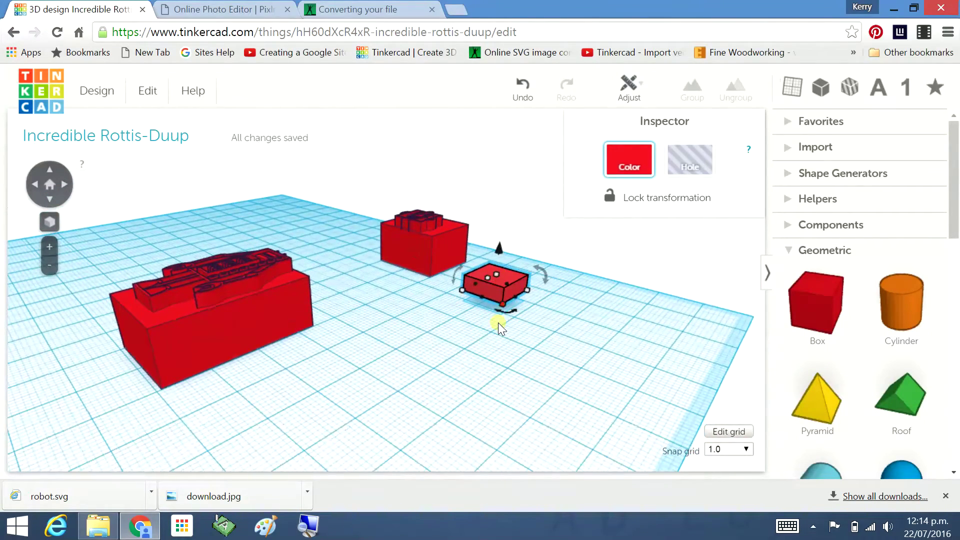
mouse_move(517, 371)
right_mouse_down()
mouse_move(391, 402)
mouse_move(400, 418)
mouse_move(390, 370)
right_mouse_up()
Raise the small red box to float 4 mm above the workplane
left_click(389, 343)
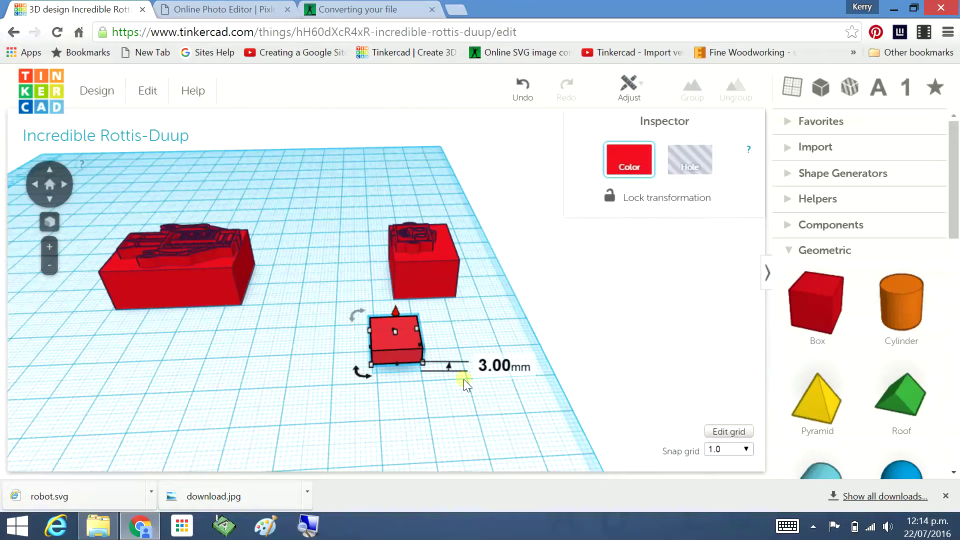
right_click_drag(465, 390, 463, 315)
left_click_drag(395, 230, 395, 224)
right_click_drag(379, 319, 512, 268)
Duplicate the small red box, move the copy forward and right, and set snap grid to 0.5
left_click(513, 263)
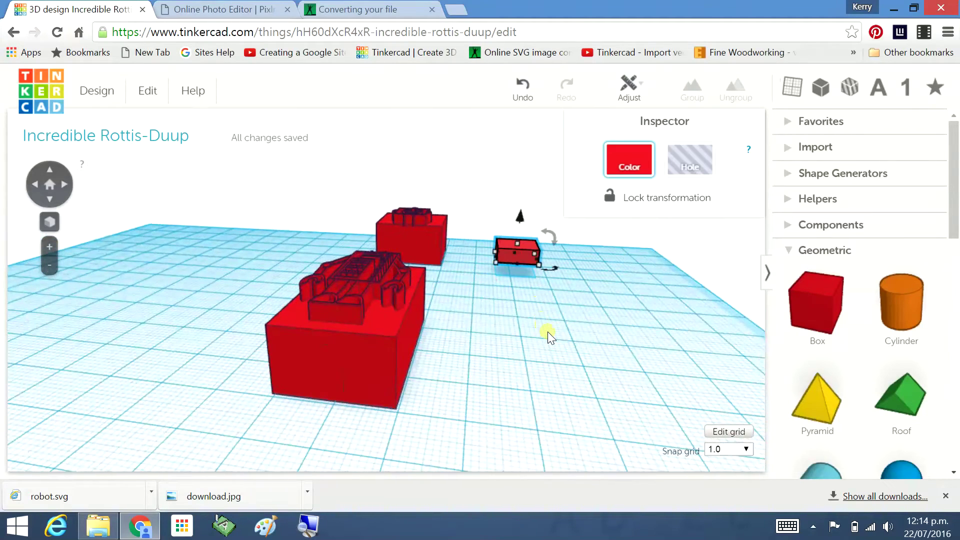
key("ctrl+v")
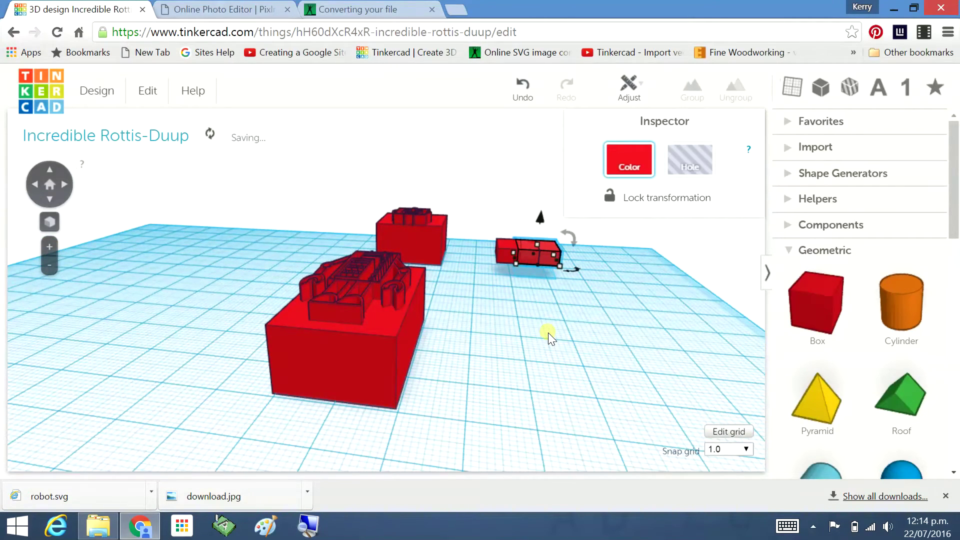
left_click_drag(552, 245, 565, 337)
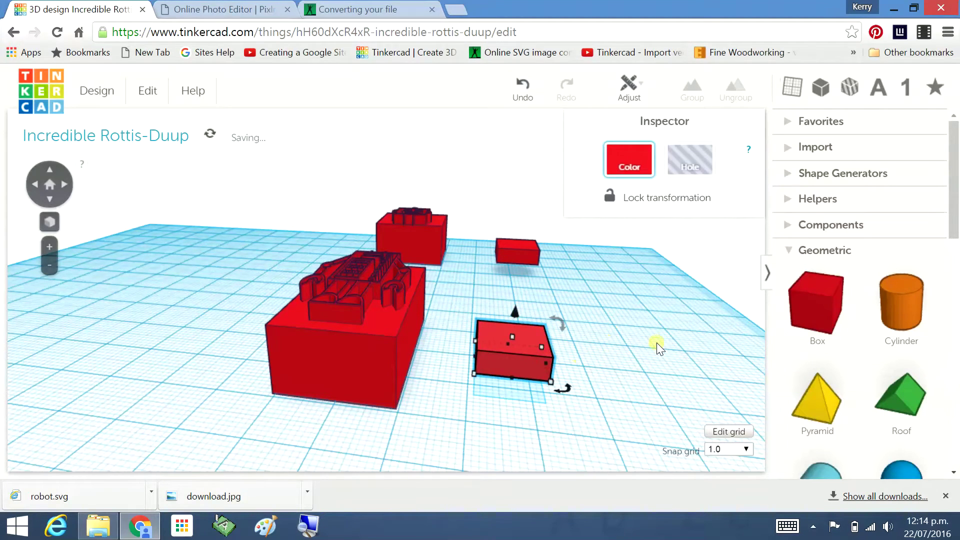
right_click_drag(655, 345, 452, 344)
left_click_drag(347, 328, 475, 288)
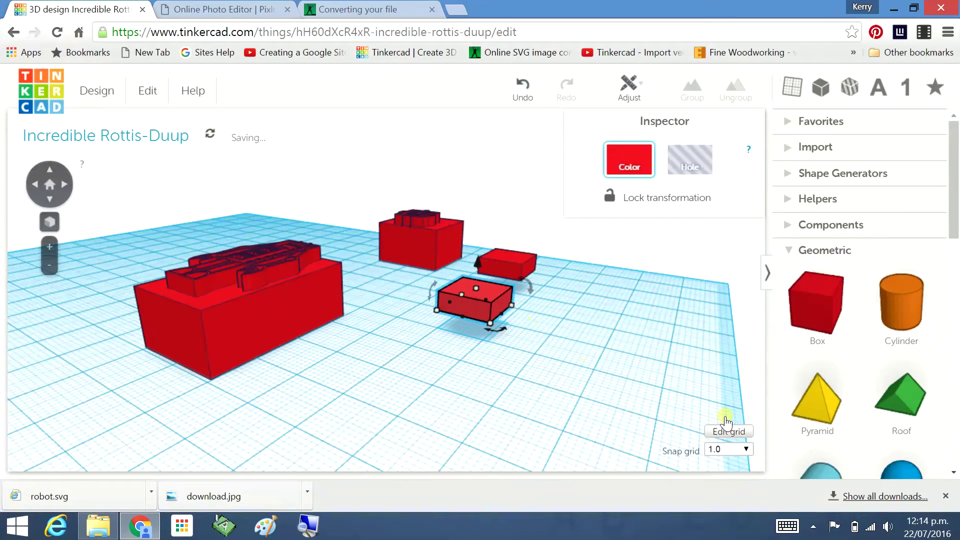
left_click(746, 448)
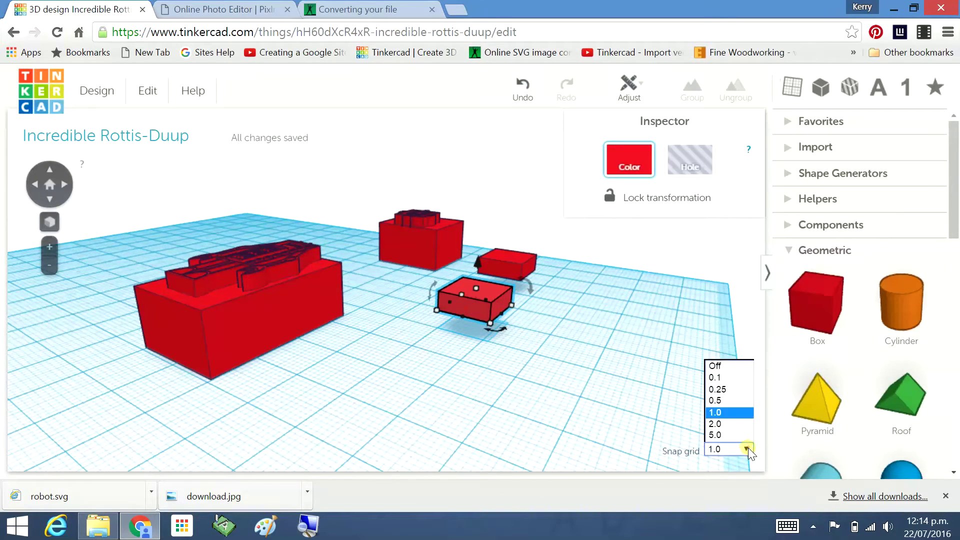
left_click(719, 401)
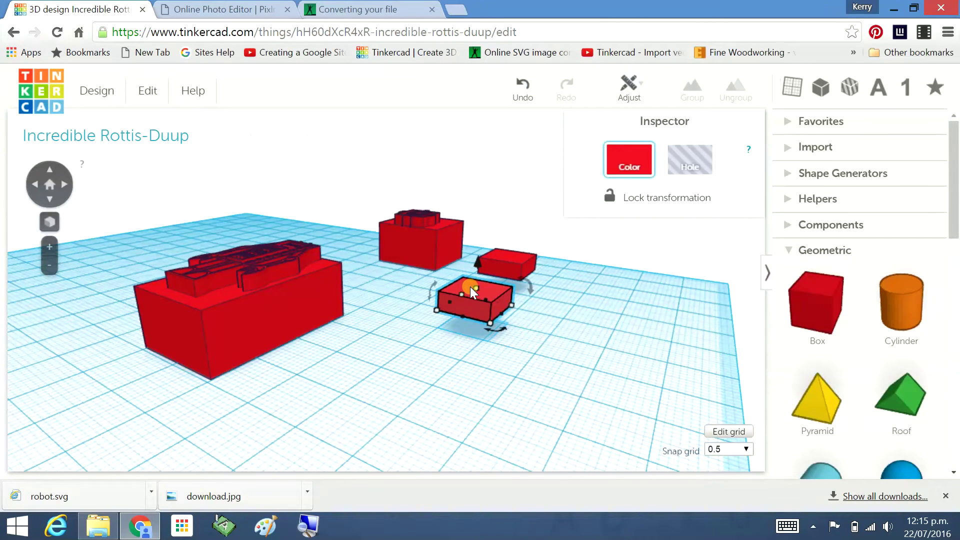
Set the copied box's height to 5.00 mm
mouse_move(477, 287)
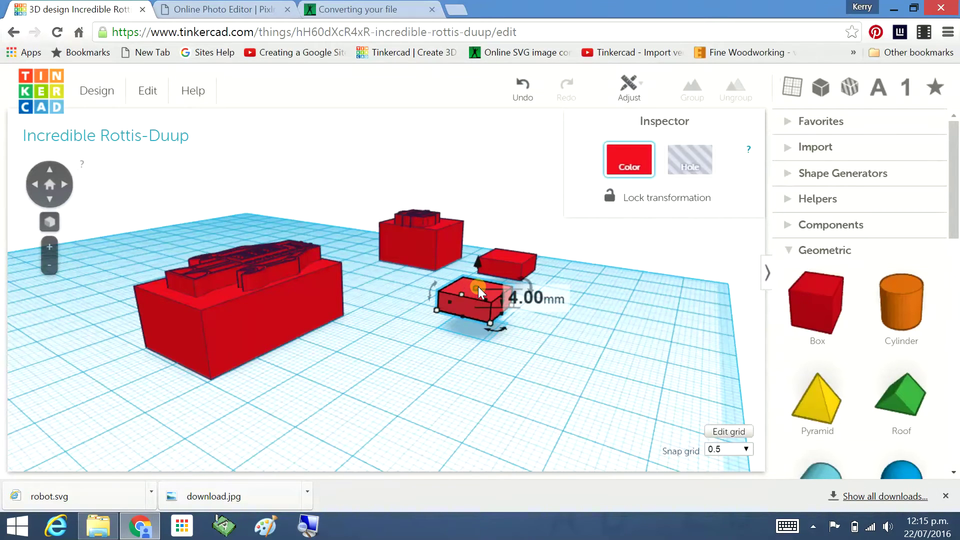
key("Right")
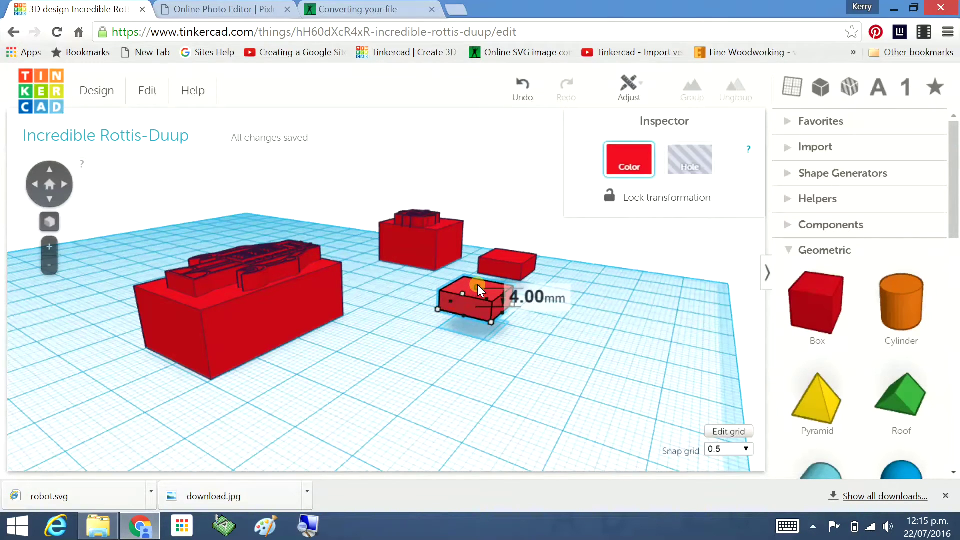
left_click_drag(478, 284, 477, 281)
right_click_drag(548, 354, 471, 216)
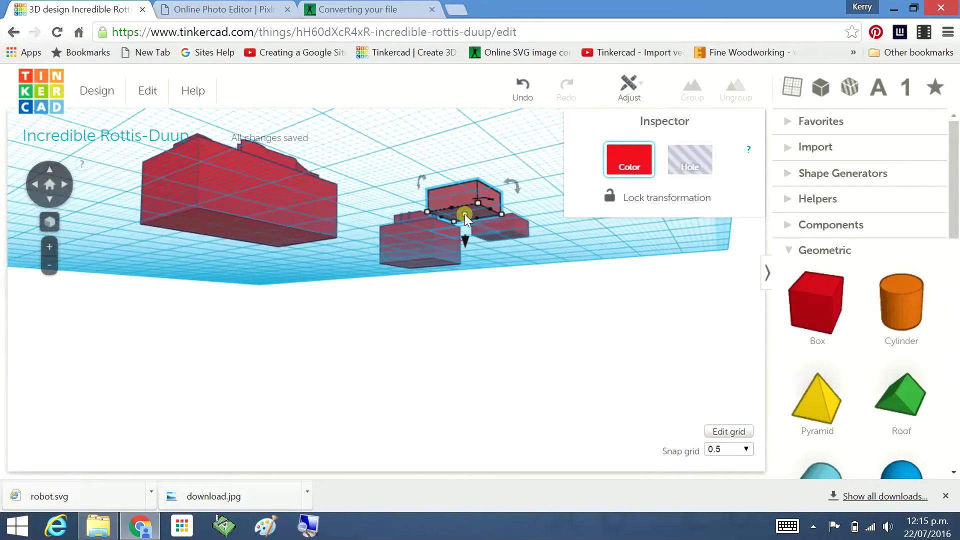
mouse_move(464, 213)
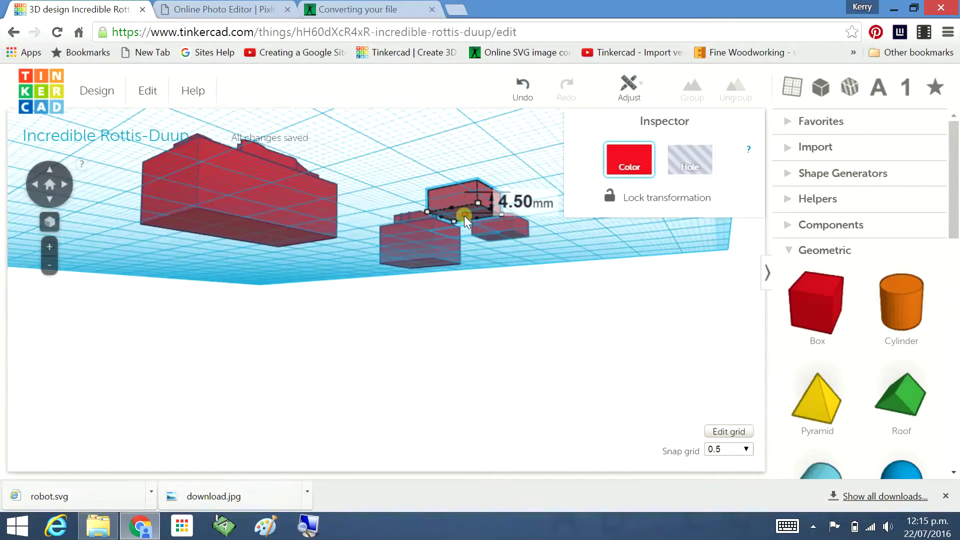
left_click_drag(464, 215, 468, 214)
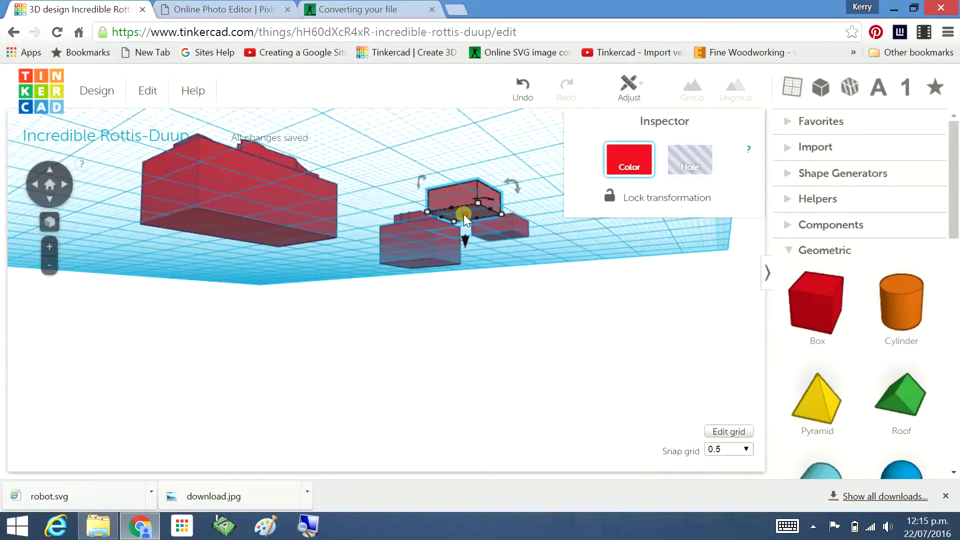
left_click_drag(464, 213, 467, 219)
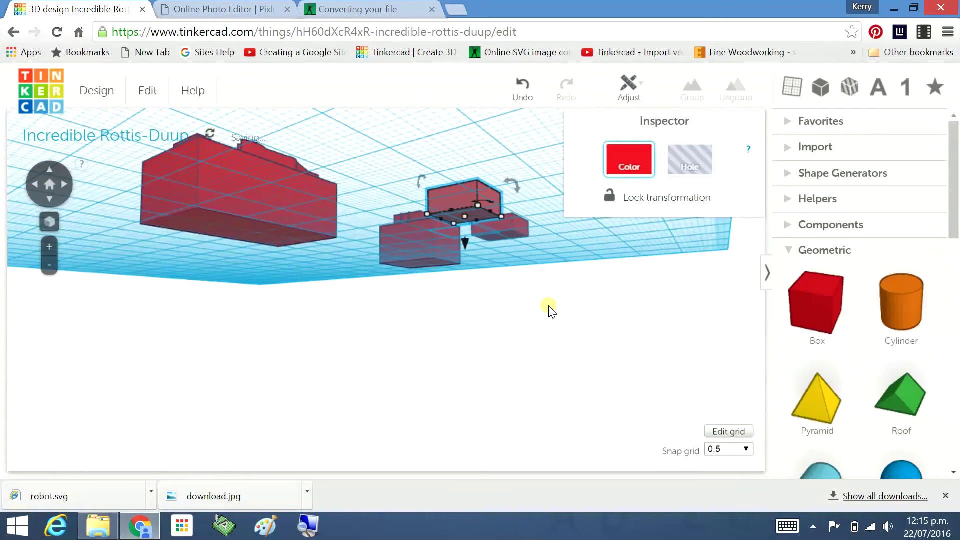
Widen the copy's footprint to about 12.00 by 13.50 mm
right_click_drag(546, 310, 421, 371)
left_click_drag(427, 375, 449, 404)
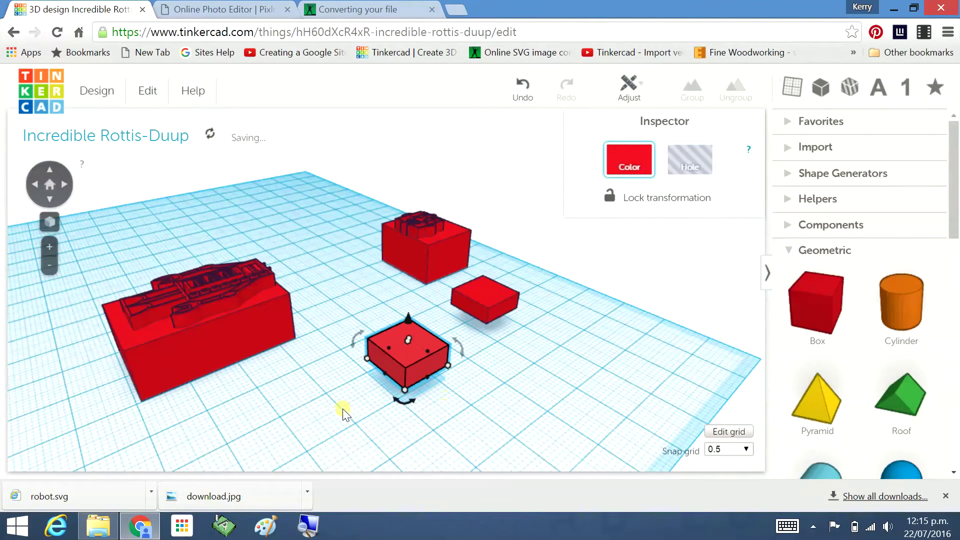
right_click_drag(343, 408, 565, 264)
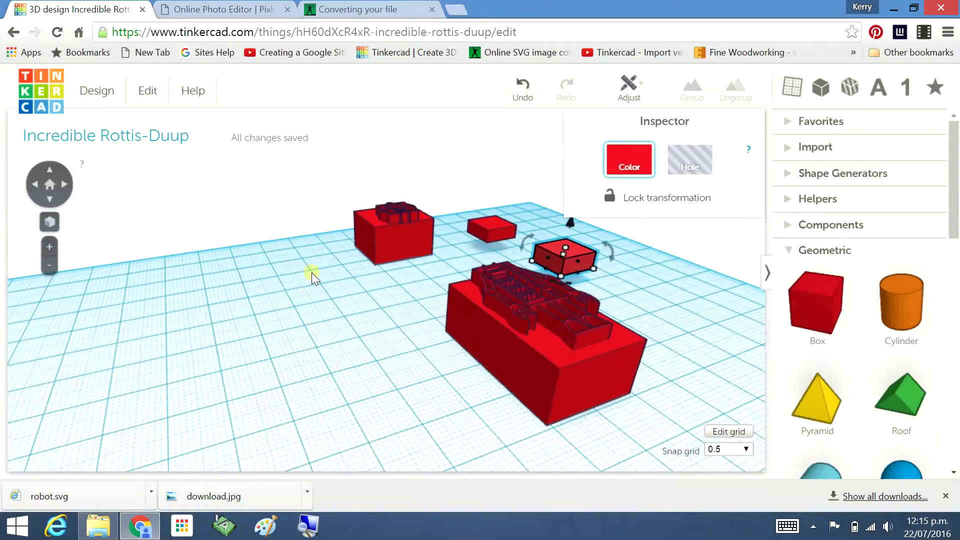
right_click_drag(300, 423, 518, 188)
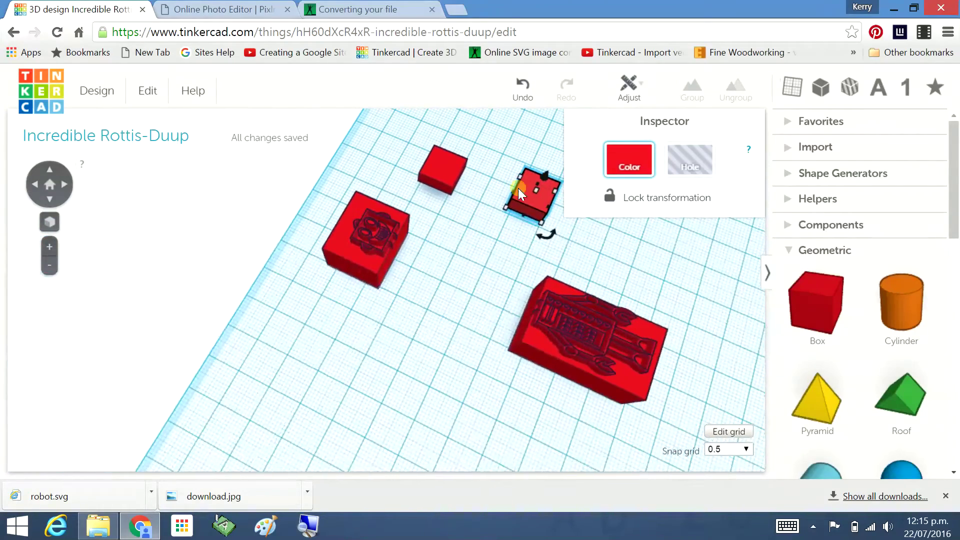
left_click_drag(524, 215, 521, 218)
left_click(550, 235)
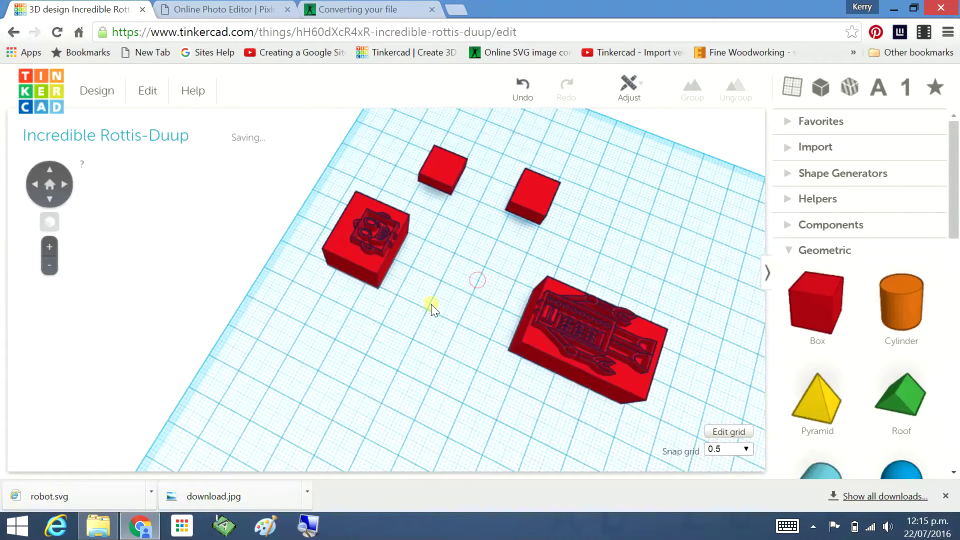
right_click_drag(431, 304, 405, 275)
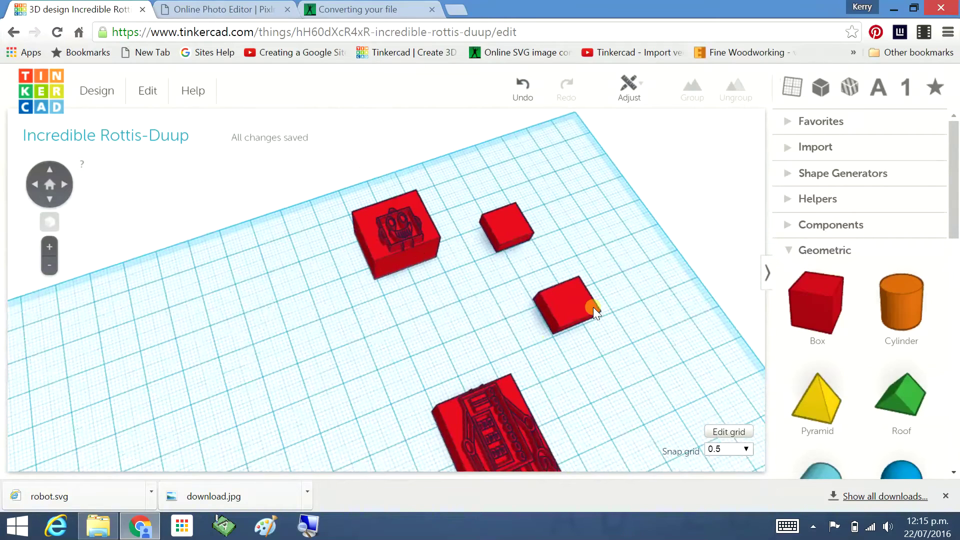
left_click(570, 309)
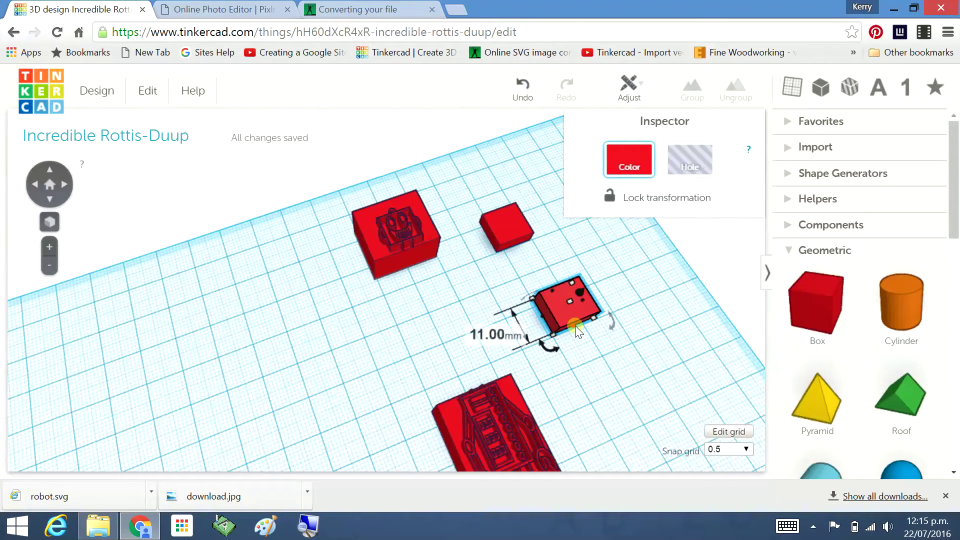
left_click_drag(575, 325, 579, 334)
left_click(631, 354)
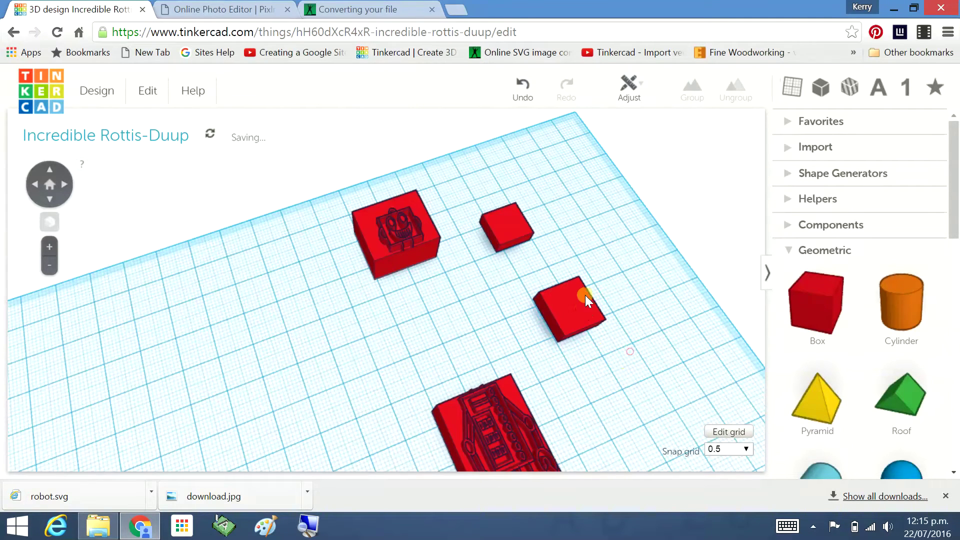
Make the enlarged copy a hole inside the robot-face block, then move the solid box toward the body
left_click(584, 306)
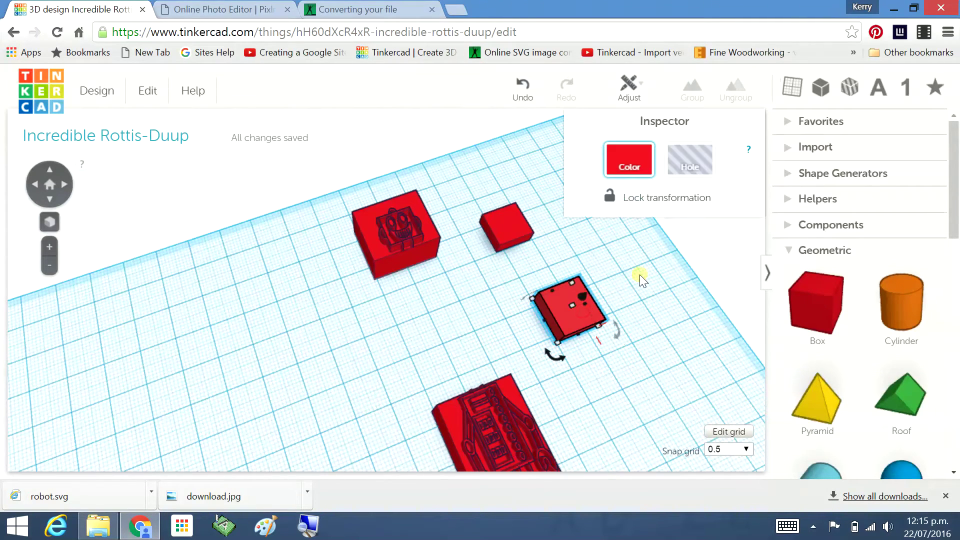
left_click(681, 158)
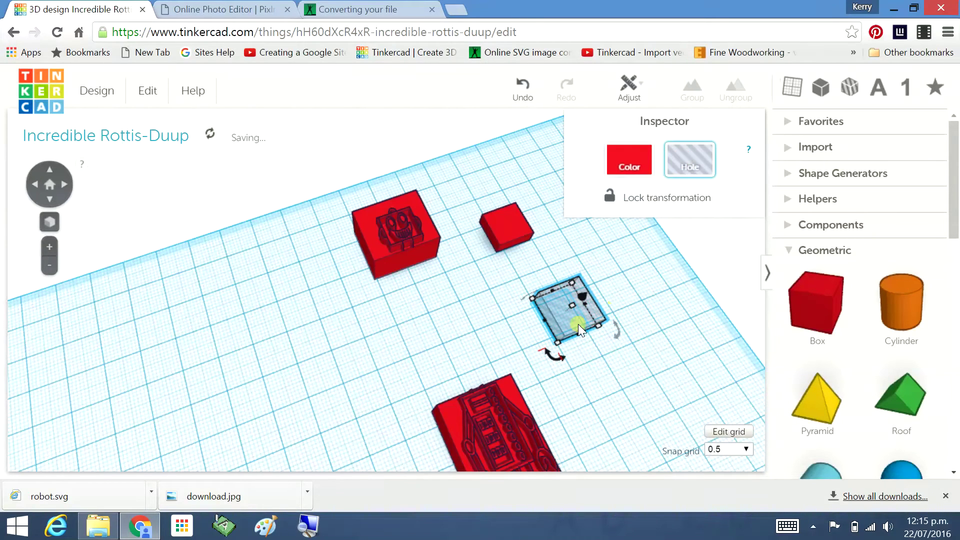
left_click_drag(556, 321, 407, 252)
right_click_drag(593, 320, 414, 246)
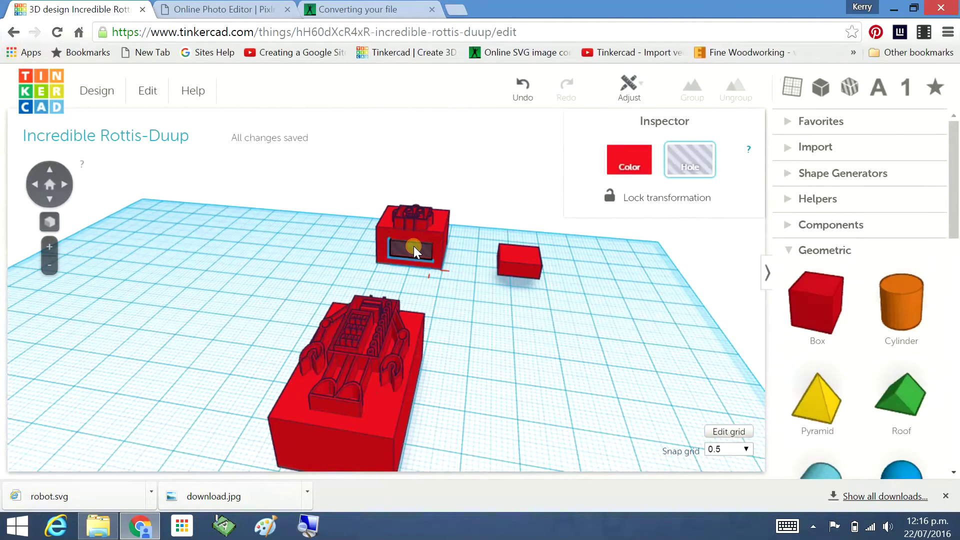
left_click(413, 246)
left_click_drag(411, 248, 422, 248)
left_click_drag(516, 247, 393, 289)
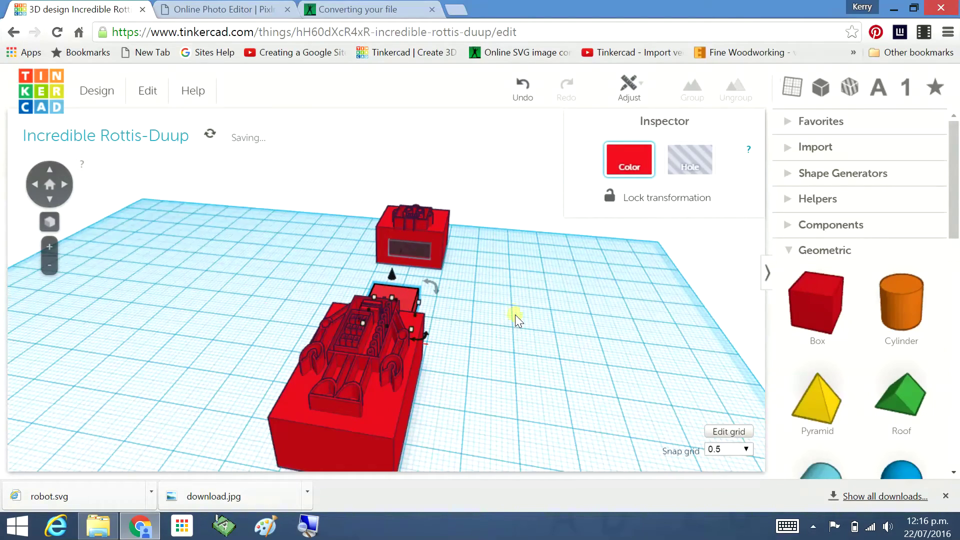
Place the small plug box flush against the end of the robot-plate body, nudging it right
right_click_drag(515, 314, 410, 208)
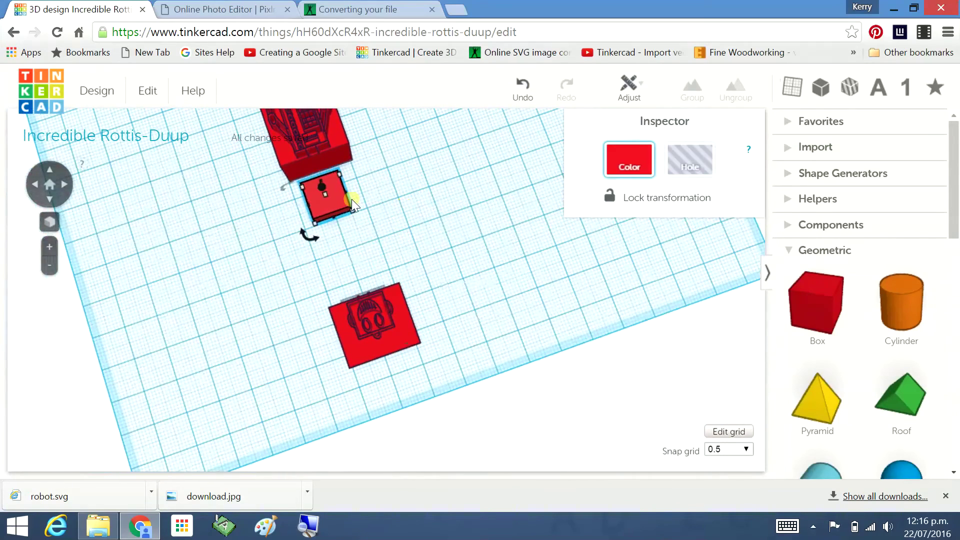
left_click_drag(335, 200, 328, 183)
right_click_drag(440, 198, 112, 70)
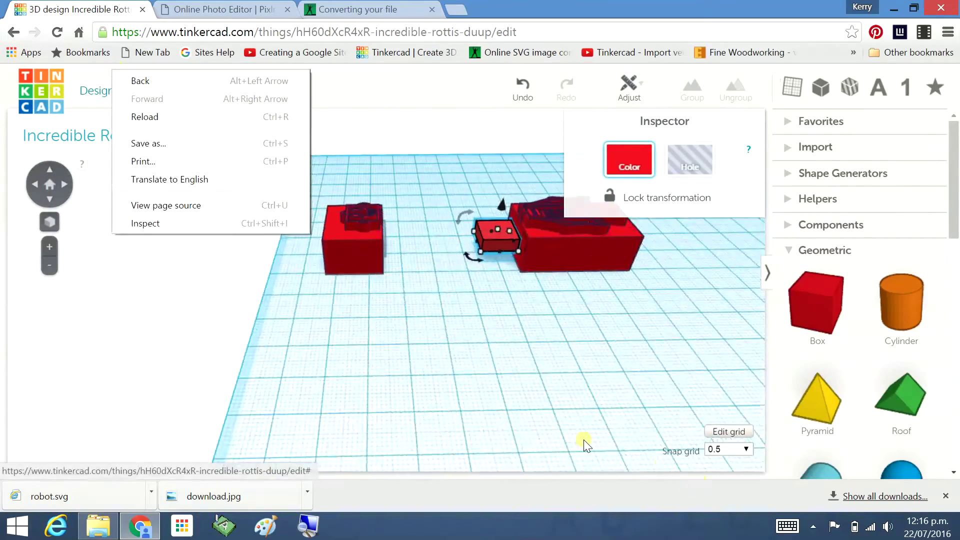
right_click_drag(583, 439, 617, 439)
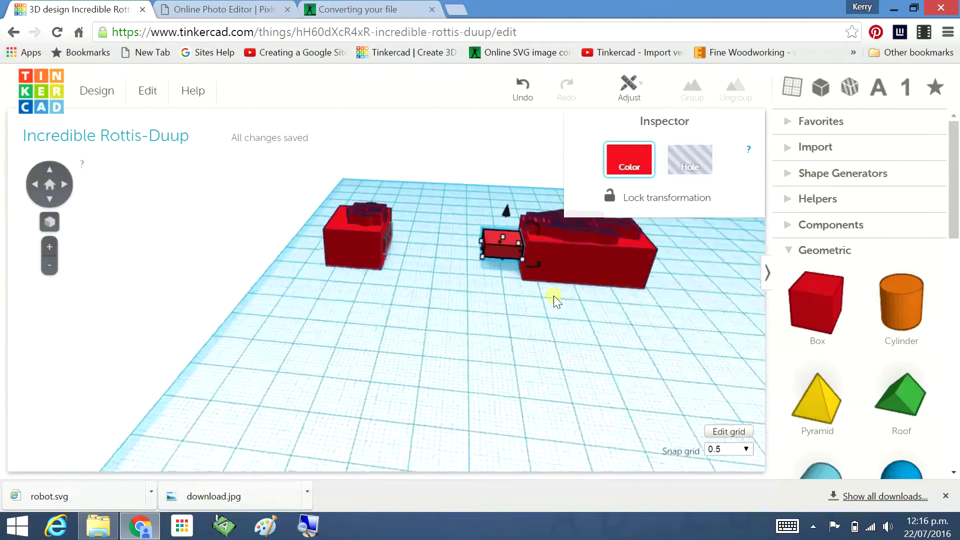
key("Right")
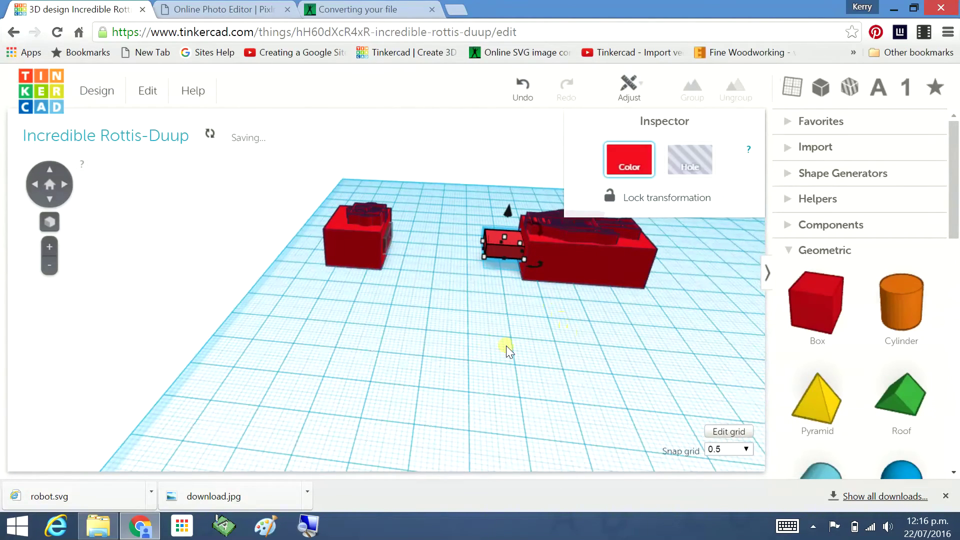
mouse_move(434, 346)
left_mouse_down()
mouse_move(480, 403)
mouse_move(421, 355)
left_mouse_up()
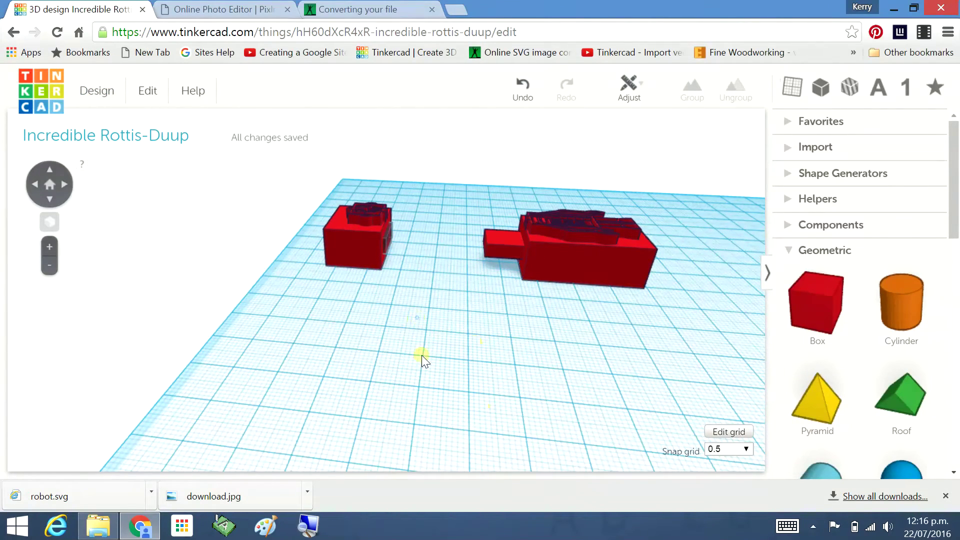
right_click_drag(422, 354, 526, 300)
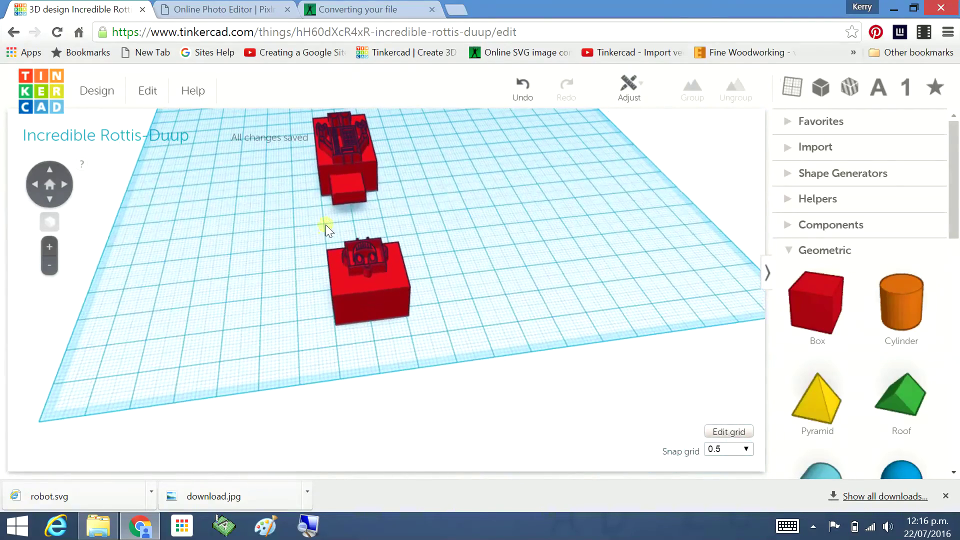
left_click(348, 187)
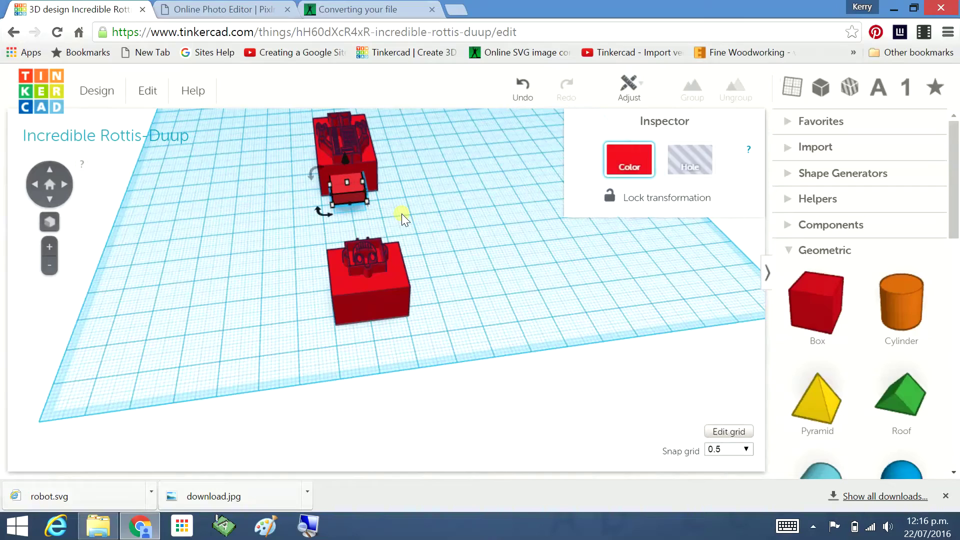
left_click(419, 213)
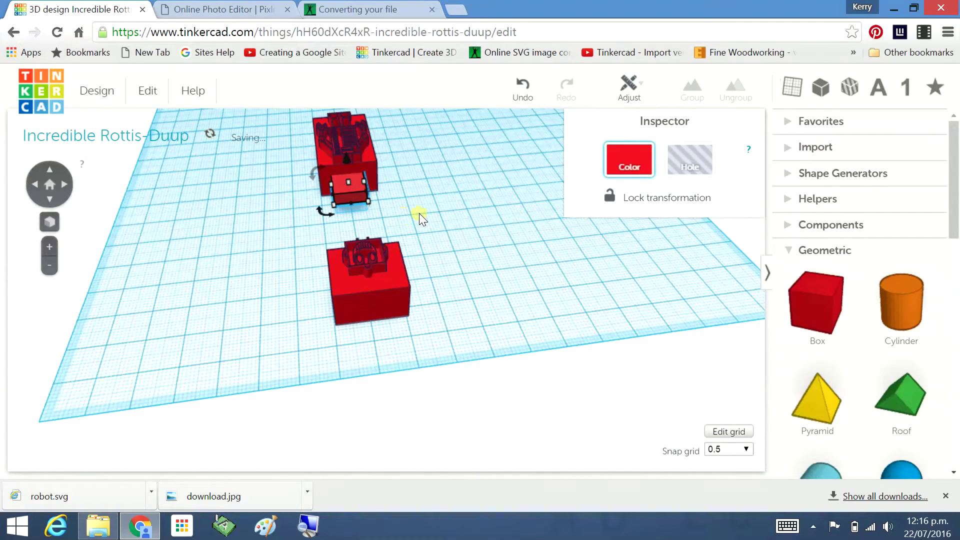
right_click_drag(423, 190, 56, 257)
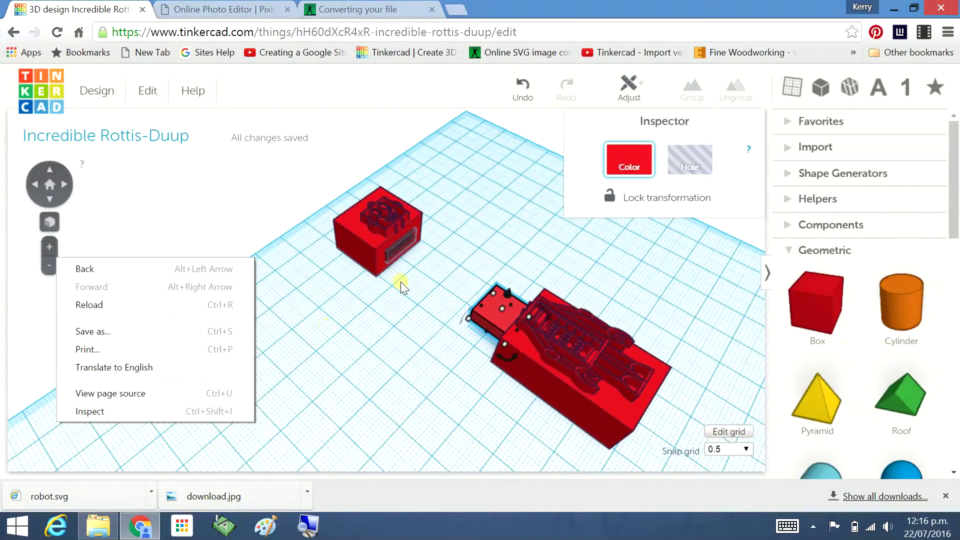
Select the slotted cap together with the USB body
left_click(400, 248)
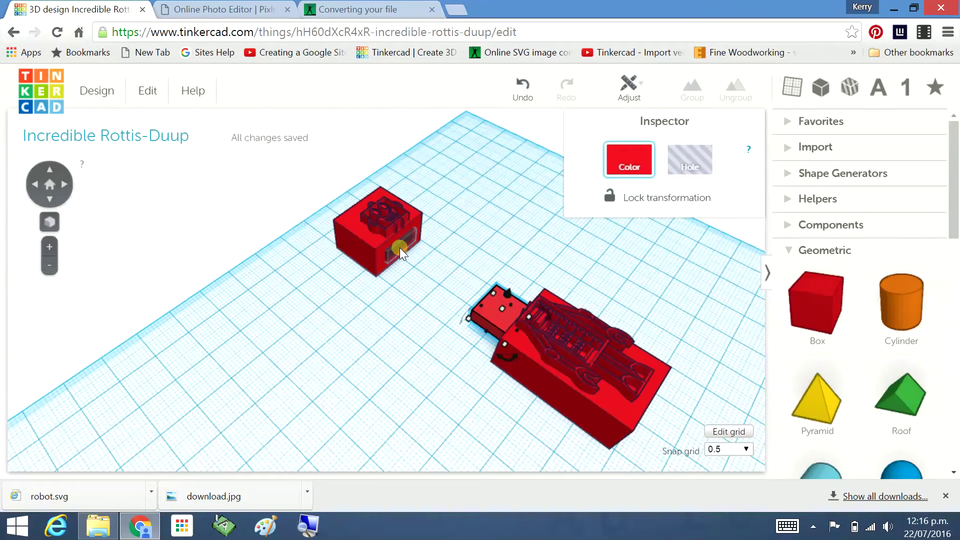
left_click(452, 260)
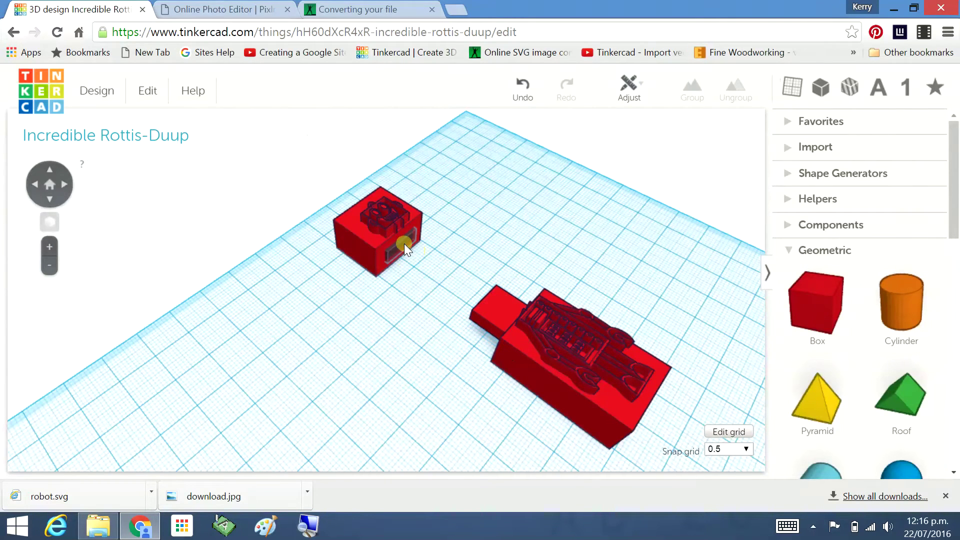
left_click(405, 245)
left_click(486, 304, "shift")
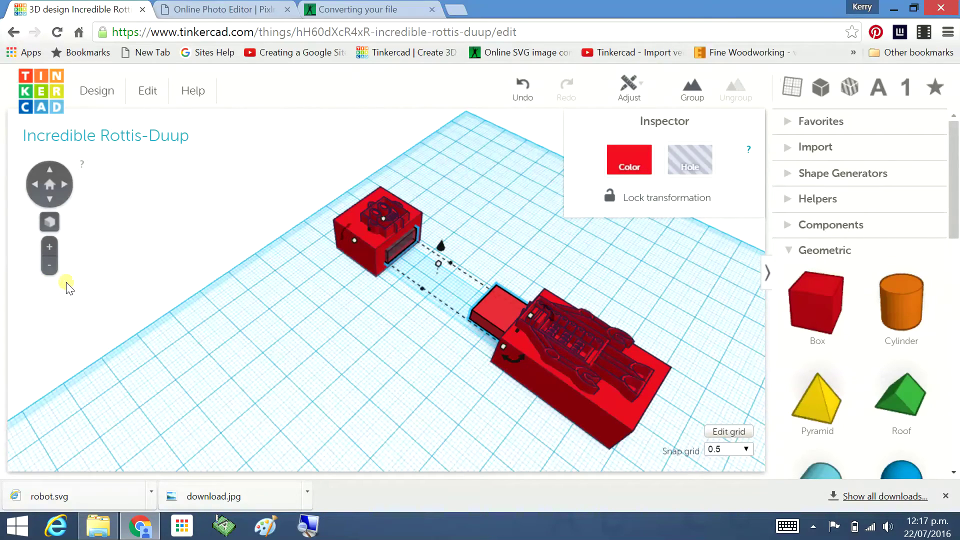
right_click_drag(236, 326, 473, 310)
right_click_drag(415, 330, 479, 270)
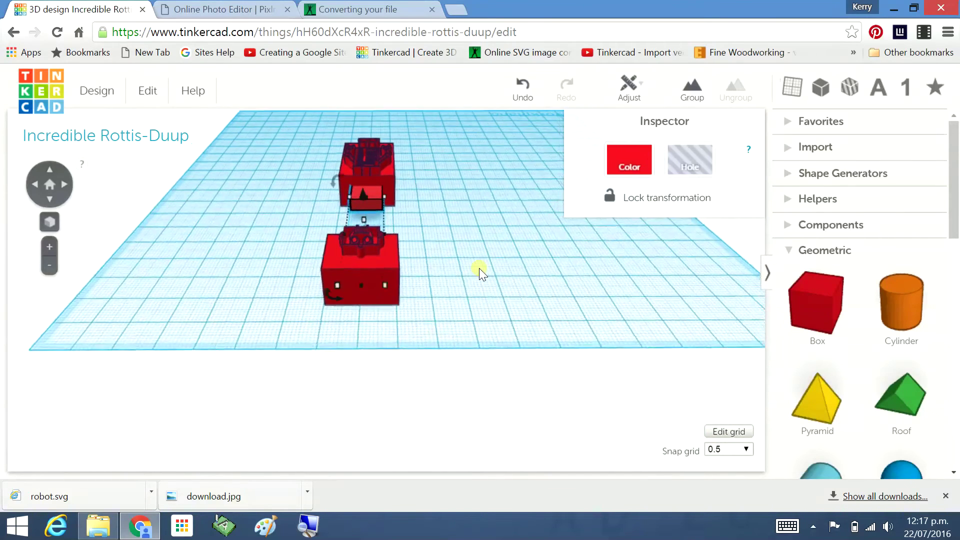
Centre-align the cap and body so the slot lines up with the plug
left_click(637, 92)
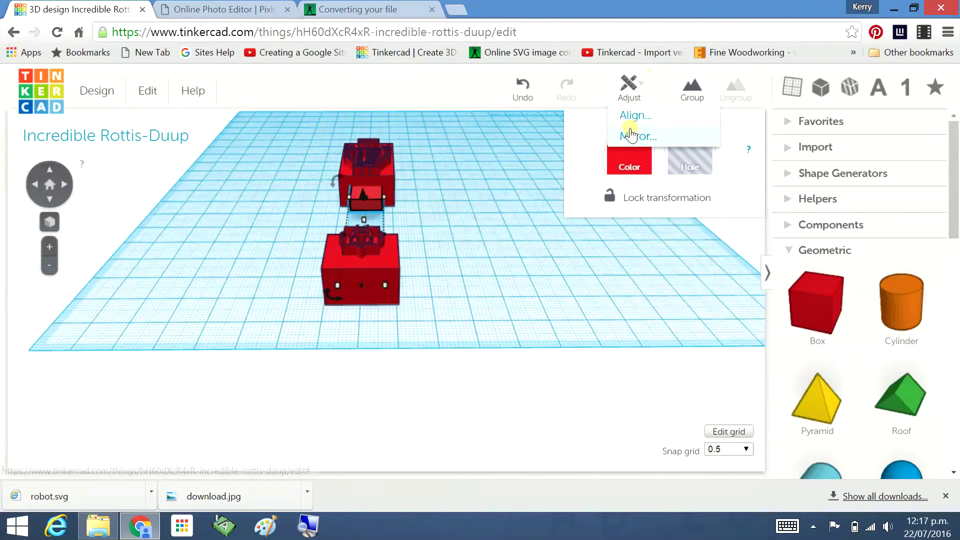
left_click(634, 116)
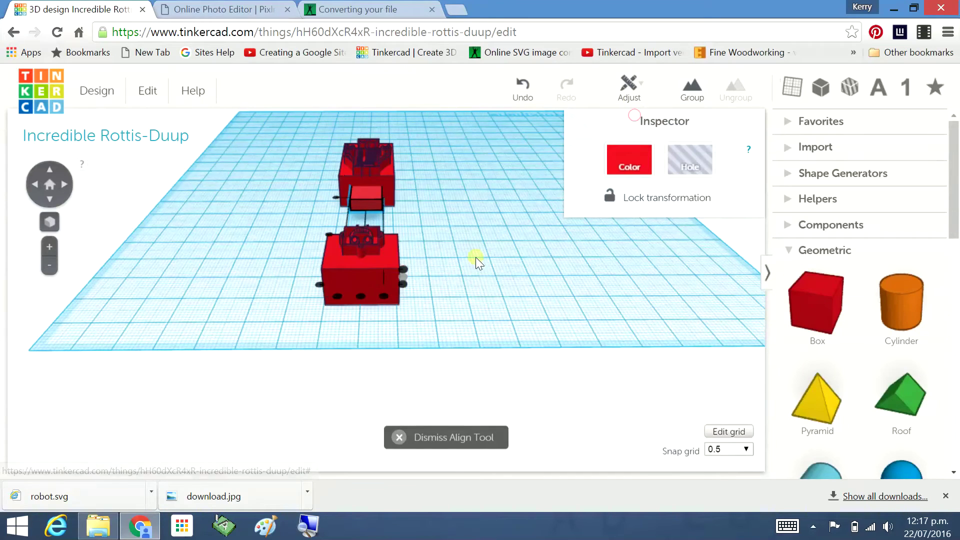
left_click(360, 298)
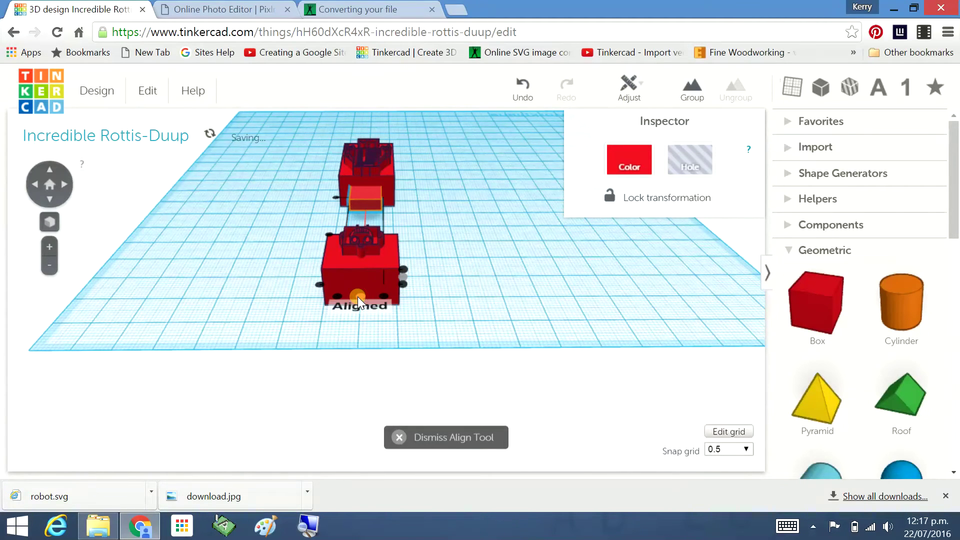
left_click(500, 292)
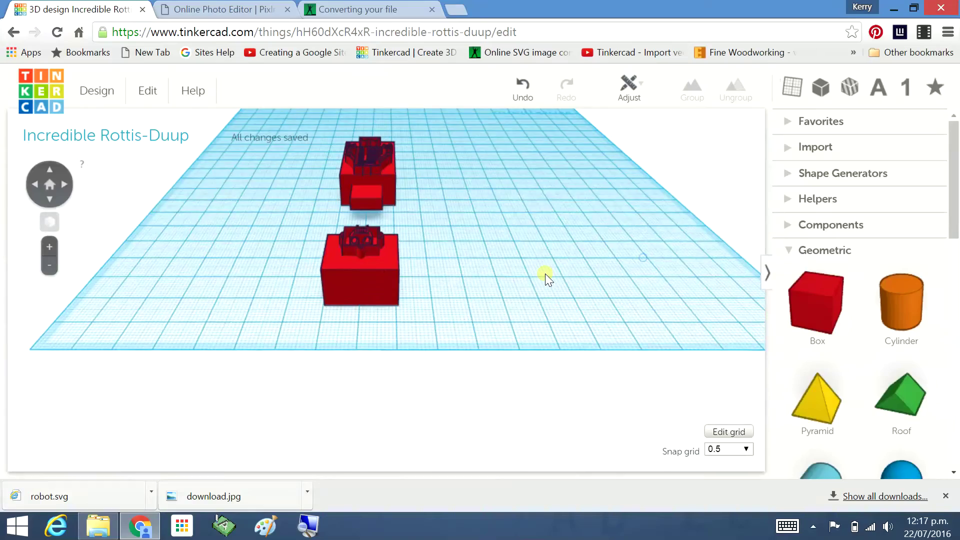
right_click_drag(545, 273, 227, 295)
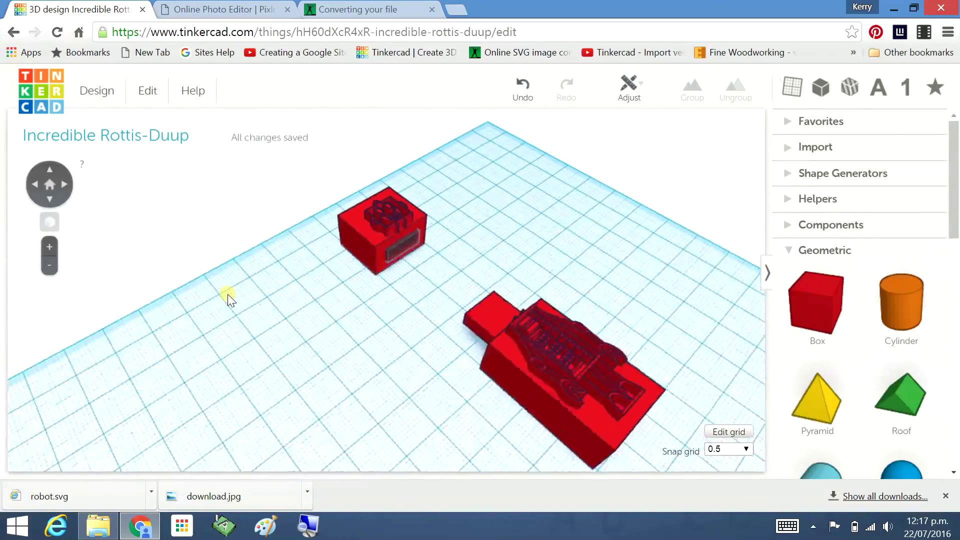
Group the cap with its front hole box to cut a rectangular plug slot into it
left_click(381, 216)
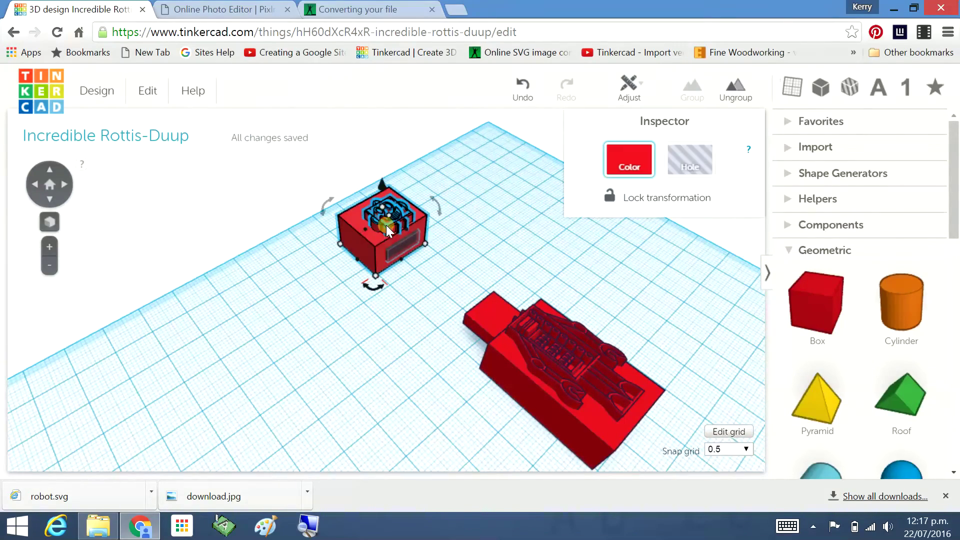
left_click(405, 243, "shift")
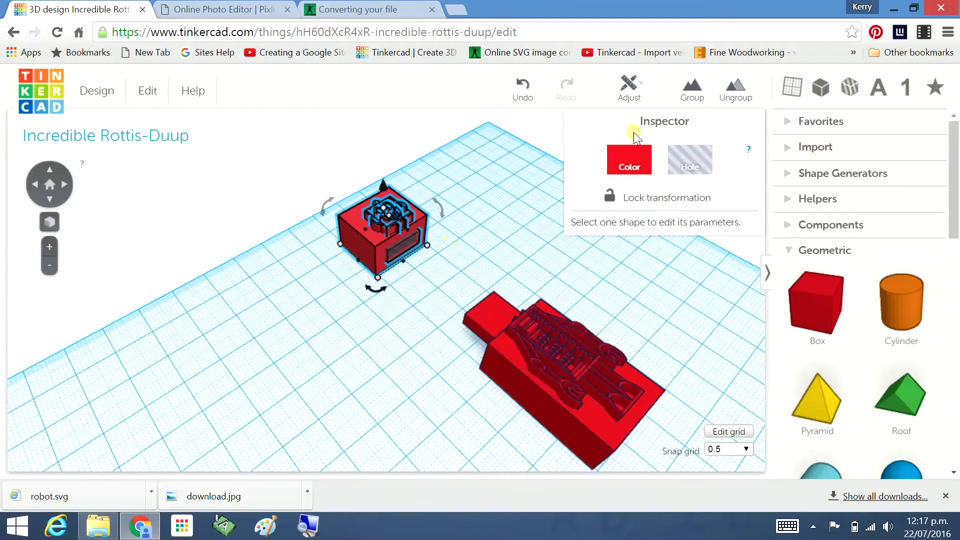
left_click(693, 89)
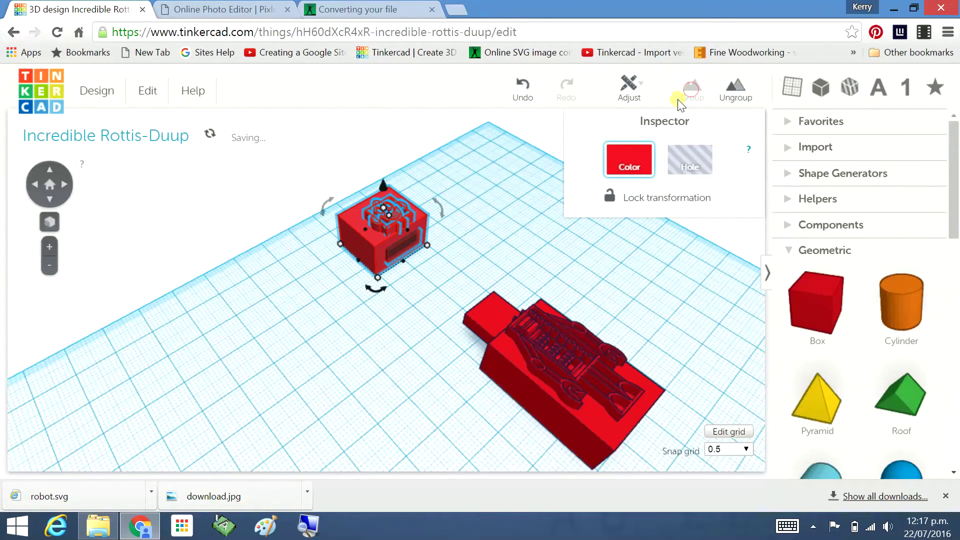
left_click(509, 228)
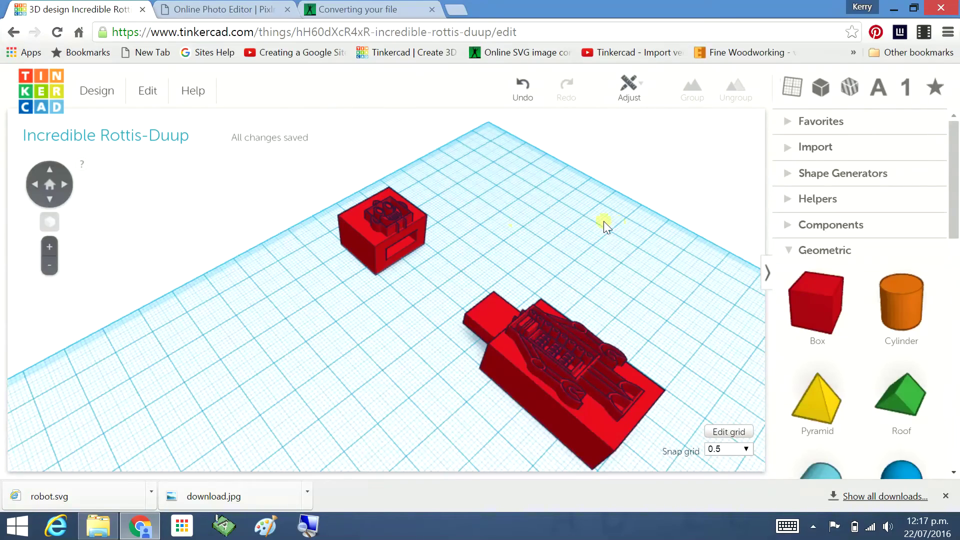
right_click_drag(583, 235, 508, 343)
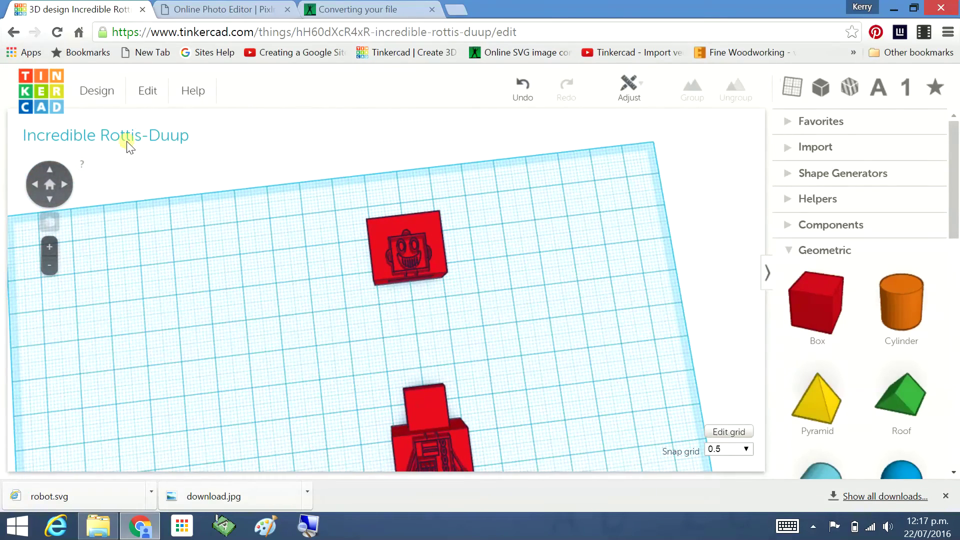
Download the design as the STL file incredible_rottis-duup.stl, then bring up File Explorer
left_click(99, 94)
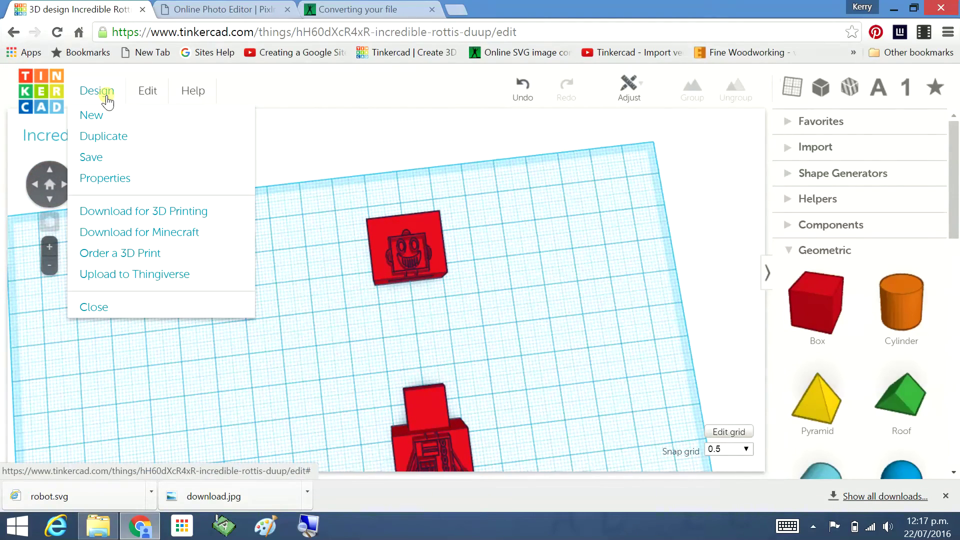
left_click(133, 213)
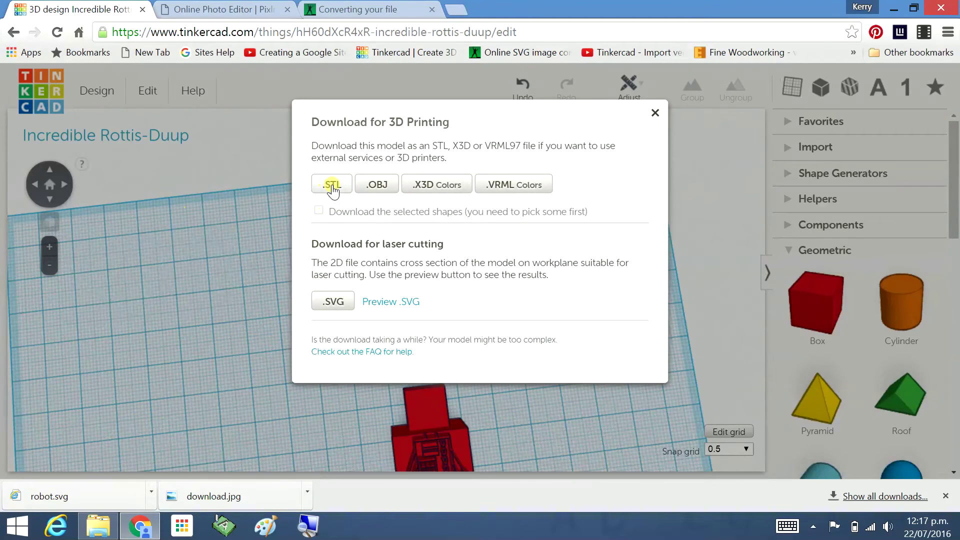
left_click(332, 186)
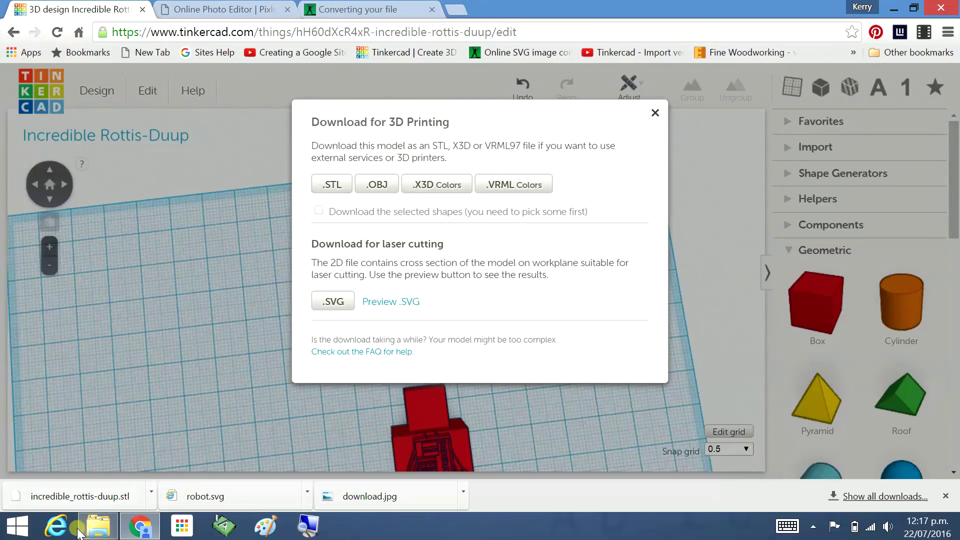
left_click(98, 526)
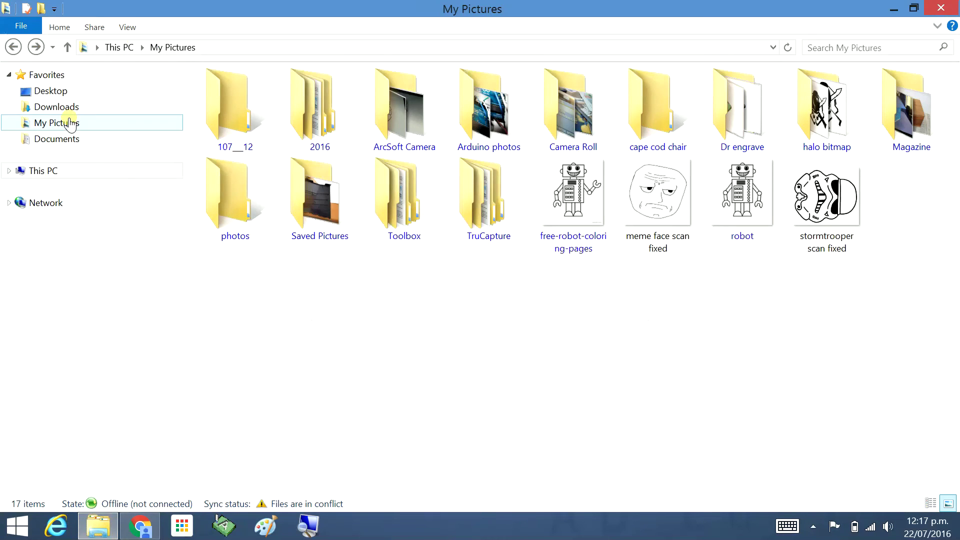
Show the Downloads folder listing incredible_rottis-duup.stl (166 KB STL File)
left_click(58, 107)
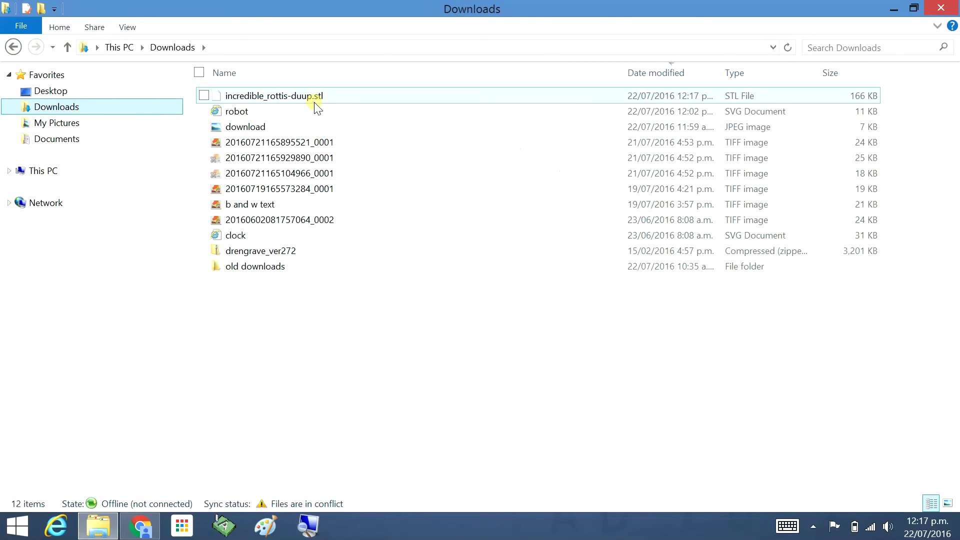